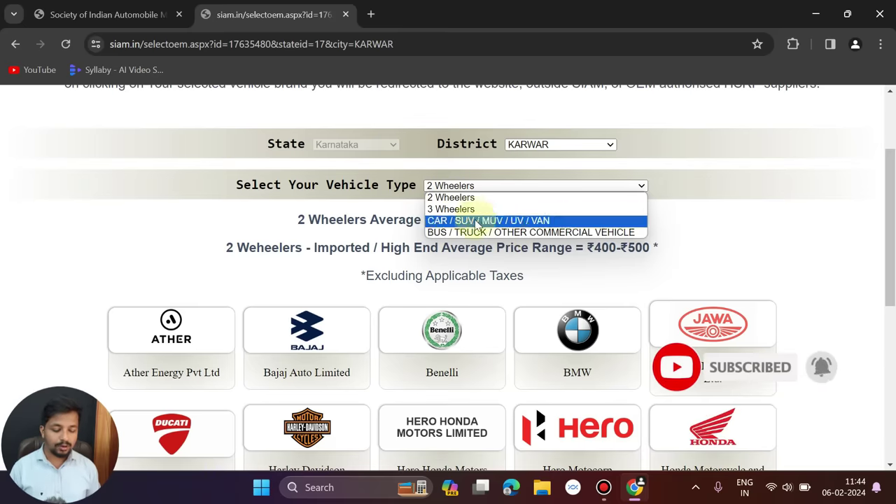
- Choose 2 Wheelers, note the ₹320-₹380 average price line, and open Honda's HSRP booking site
{"action": "left_click", "coordinate": [445, 198]}
{"action": "left_click_drag", "start_coordinate": [297, 223], "coordinate": [615, 225]}
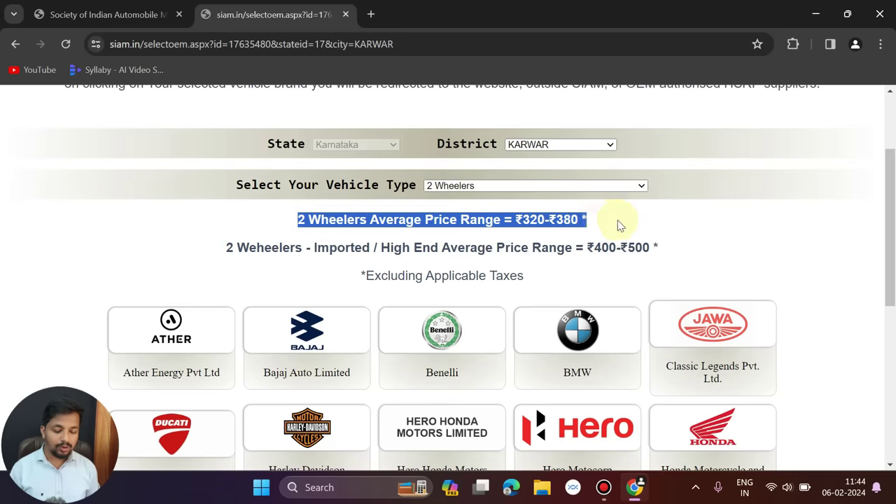
{"action": "left_click", "coordinate": [619, 221]}
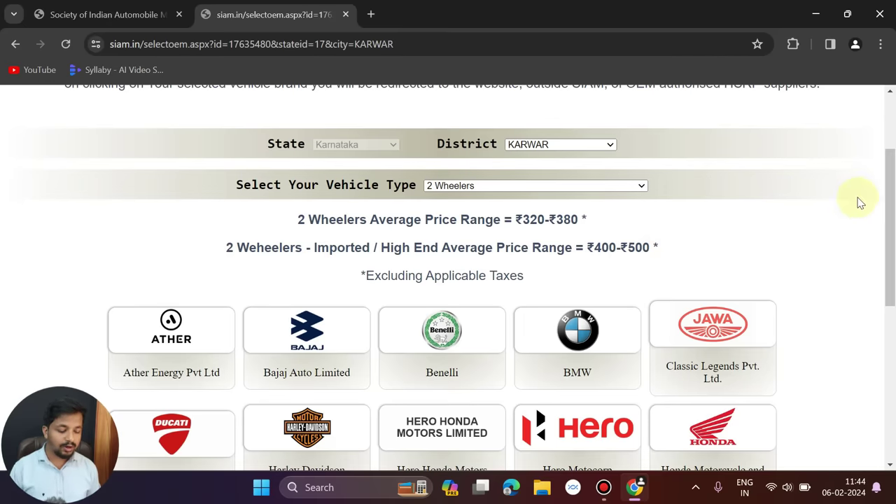
{"action": "left_click_drag", "start_coordinate": [889, 218], "coordinate": [892, 289]}
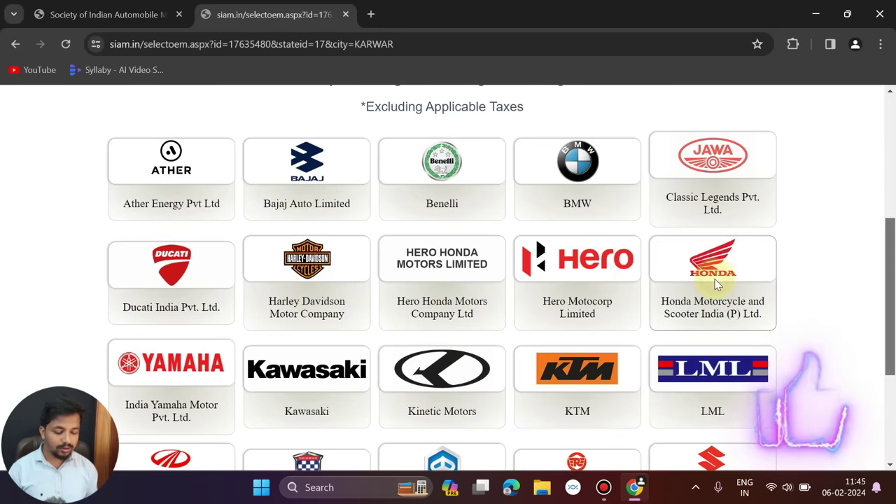
{"action": "left_click", "coordinate": [715, 283]}
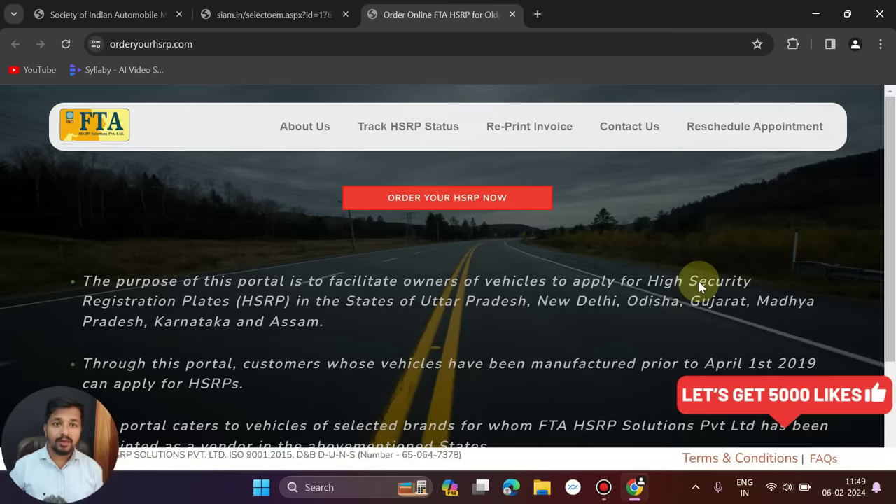
- Start a new HSRP order with KARNATAKA as state and OLD VEHICLE HSRP KIT as order type
{"action": "left_click", "coordinate": [463, 198]}
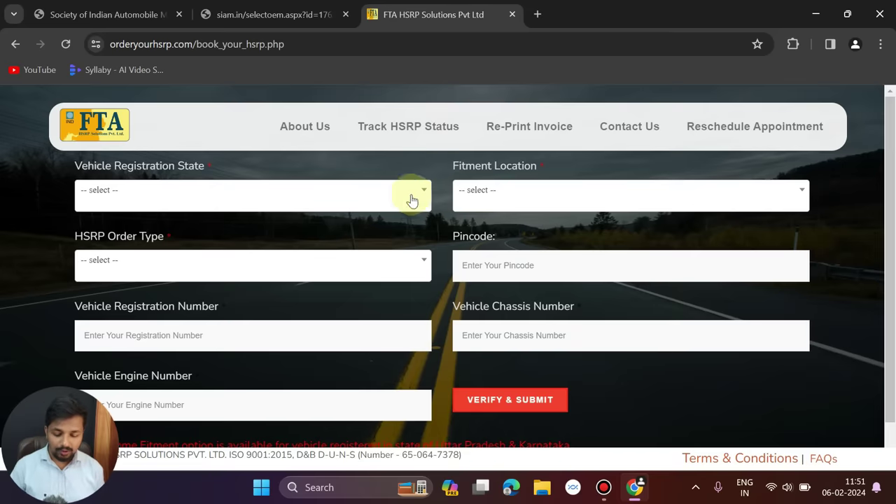
{"action": "left_click", "coordinate": [366, 195]}
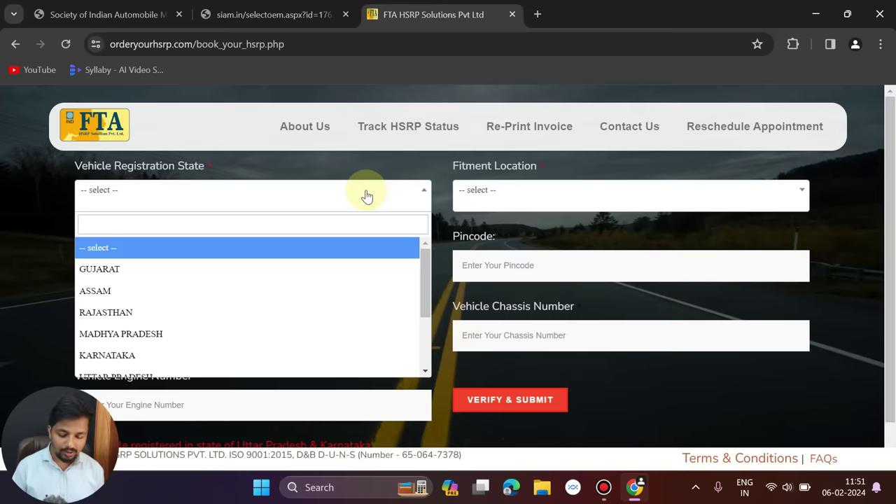
{"action": "left_click", "coordinate": [133, 357]}
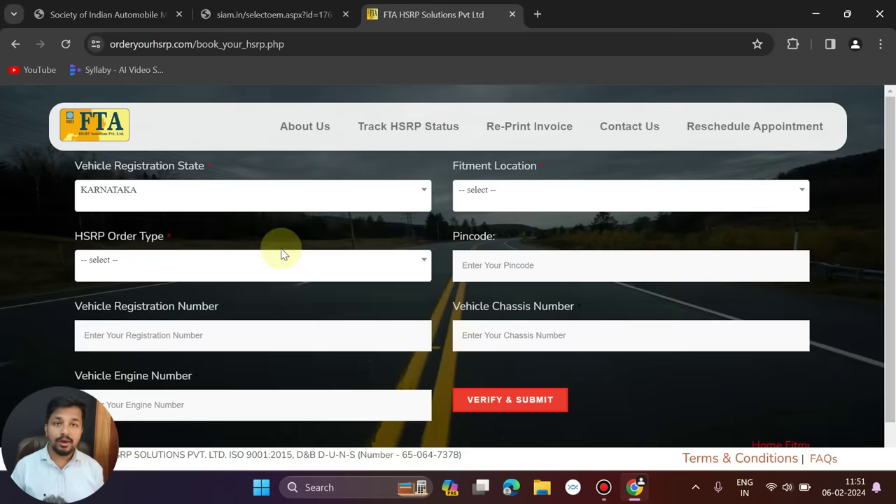
{"action": "left_click", "coordinate": [238, 269]}
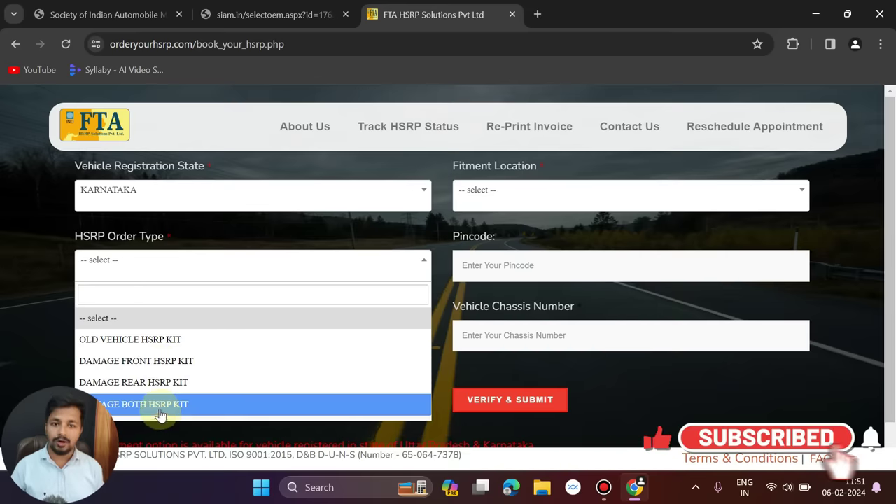
{"action": "left_click", "coordinate": [132, 342]}
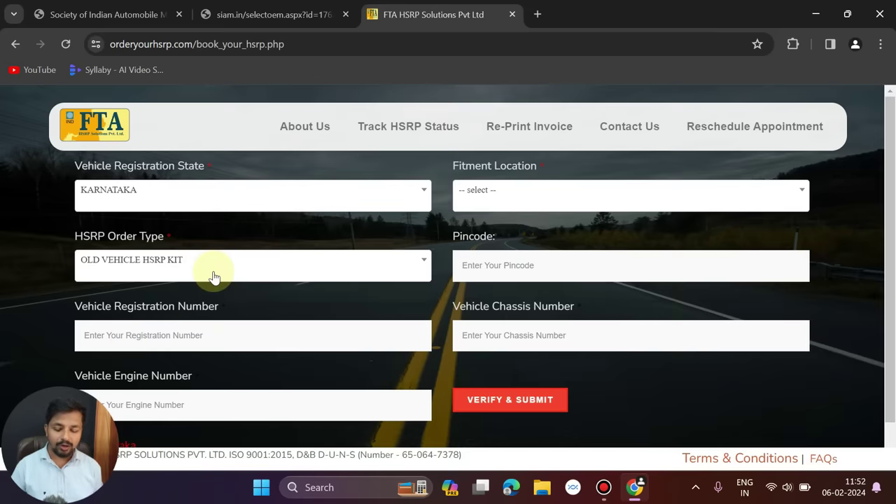
- Enter the vehicle's registration, chassis and engine numbers, Dealer Premises fitment, and pincode 581314
{"action": "left_click", "coordinate": [215, 334]}
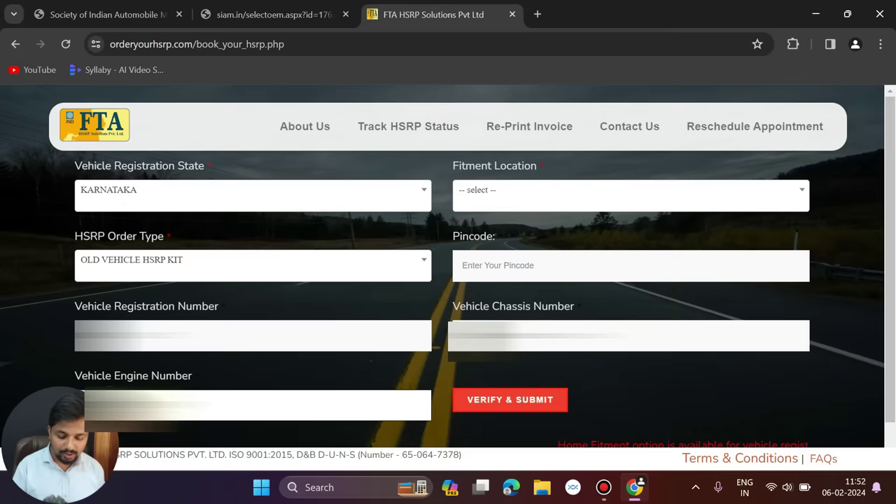
{"action": "left_click", "coordinate": [504, 204]}
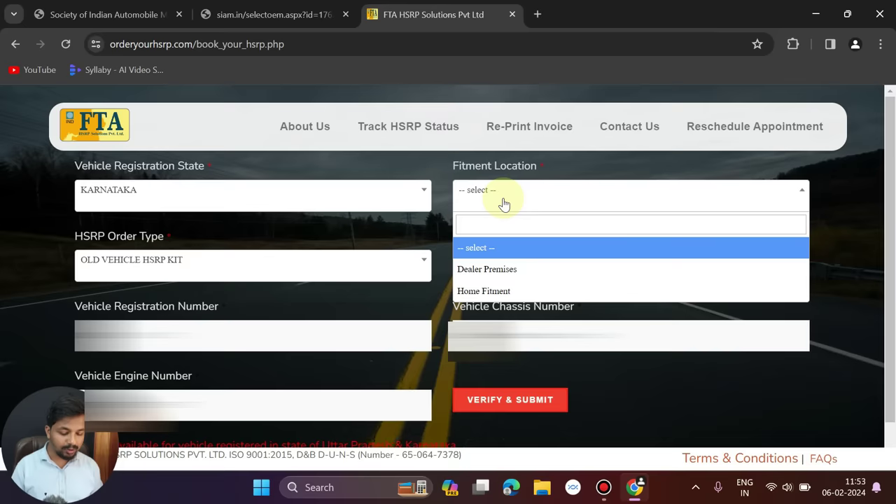
{"action": "left_click", "coordinate": [497, 280]}
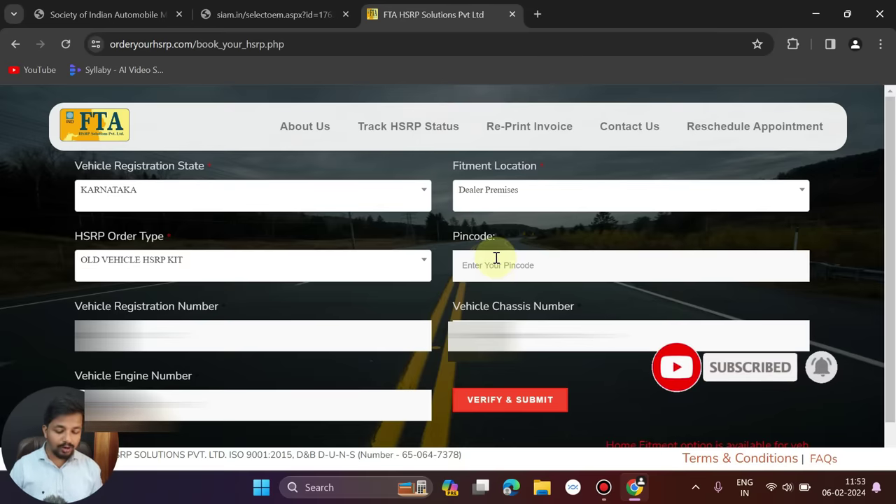
{"action": "left_click", "coordinate": [496, 261]}
{"action": "type", "text": "581314"}
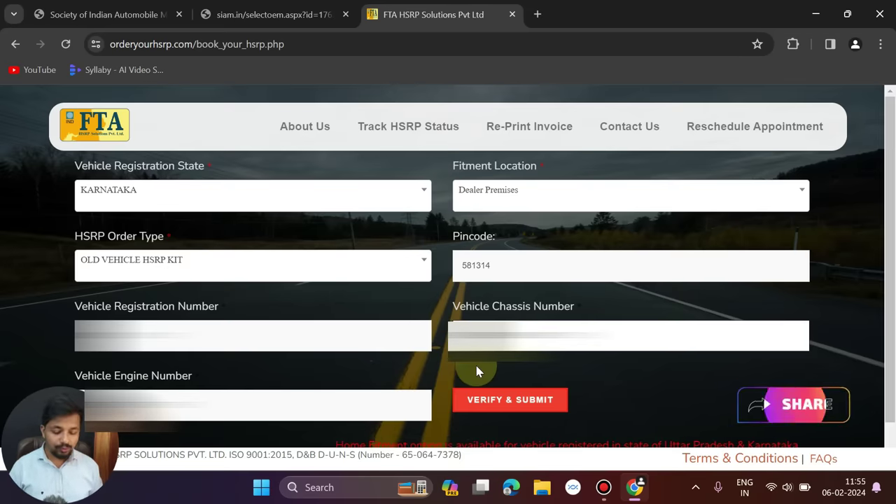
- Submit the vehicle details, then pick KARWAR from the City list using the arrow keys
{"action": "left_click", "coordinate": [519, 401]}
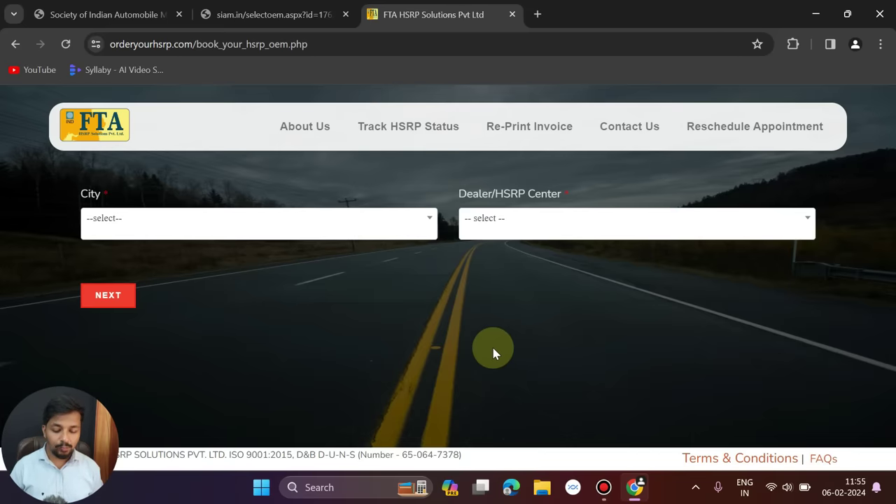
{"action": "left_click", "coordinate": [247, 221]}
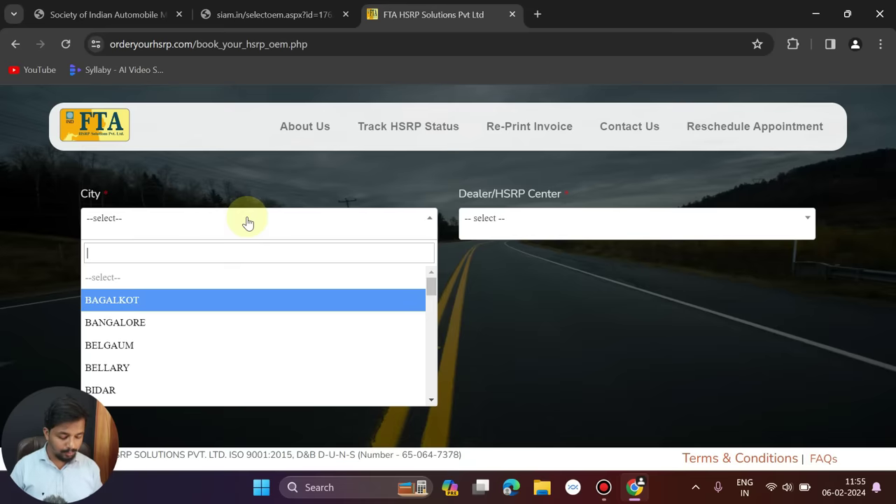
{"action": "key", "text": "Down"}
{"action": "key", "text": "Down"}
{"action": "key", "text": "Down"}
{"action": "key", "text": "Down"}
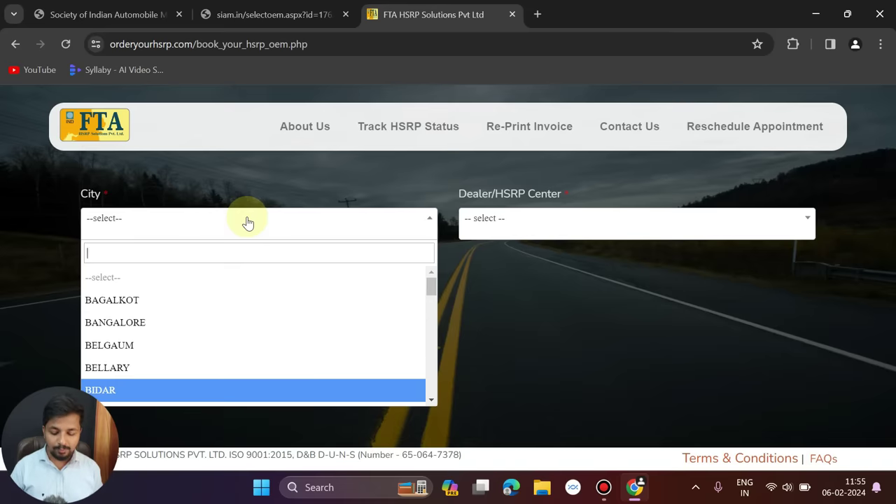
{"action": "key", "text": "Down"}
{"action": "key", "text": "Down"}
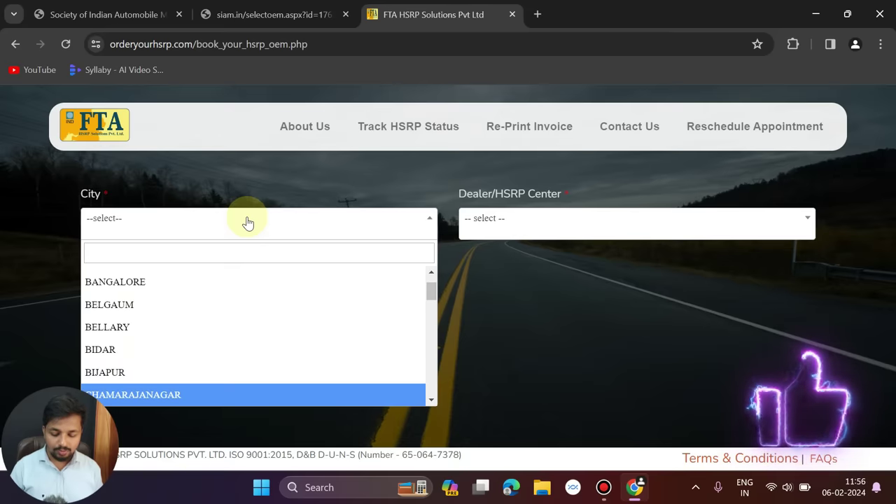
{"action": "key", "text": "Down"}
{"action": "key", "text": "Down"}
{"action": "key", "text": "Down"}
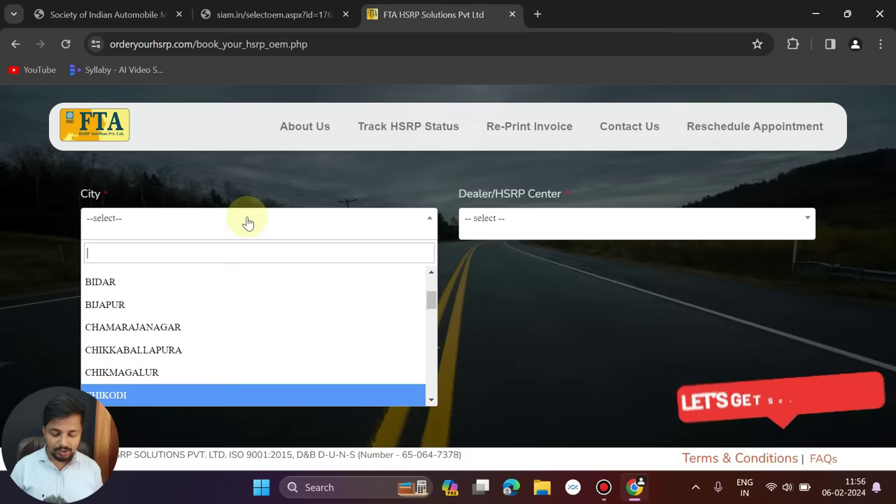
{"action": "key", "text": "Down"}
{"action": "key", "text": "Down"}
{"action": "key", "text": "Down"}
{"action": "key", "text": "Down"}
{"action": "key", "text": "Down"}
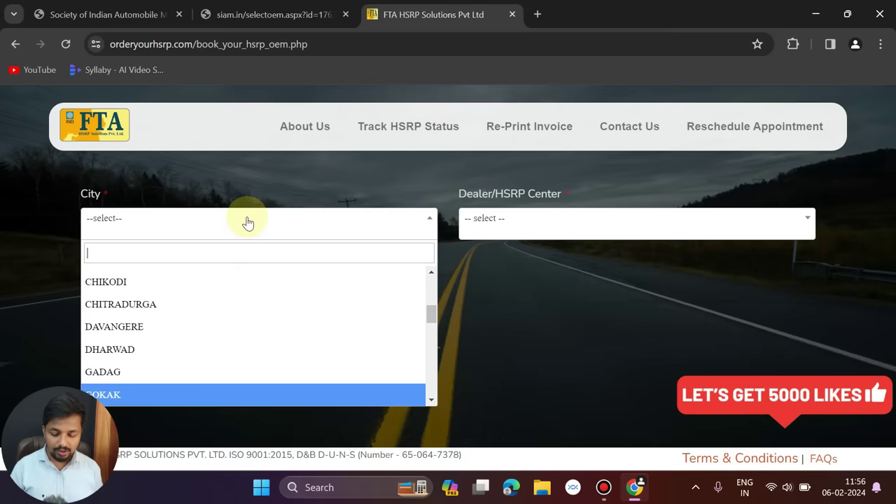
{"action": "key", "text": "Down"}
{"action": "key", "text": "Down"}
{"action": "key", "text": "Down"}
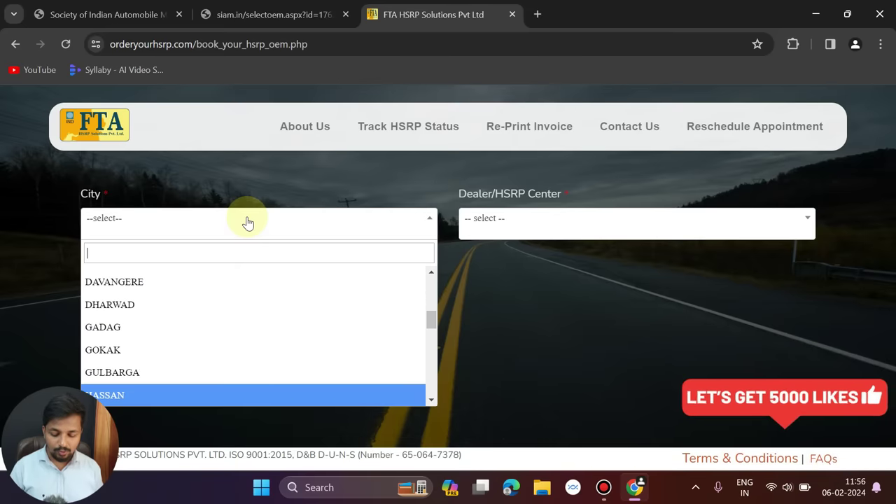
{"action": "key", "text": "Down"}
{"action": "key", "text": "Down"}
{"action": "key", "text": "Down"}
{"action": "key", "text": "Down"}
{"action": "key", "text": "Down"}
{"action": "key", "text": "Down"}
{"action": "key", "text": "Down"}
{"action": "key", "text": "Down"}
{"action": "key", "text": "Down"}
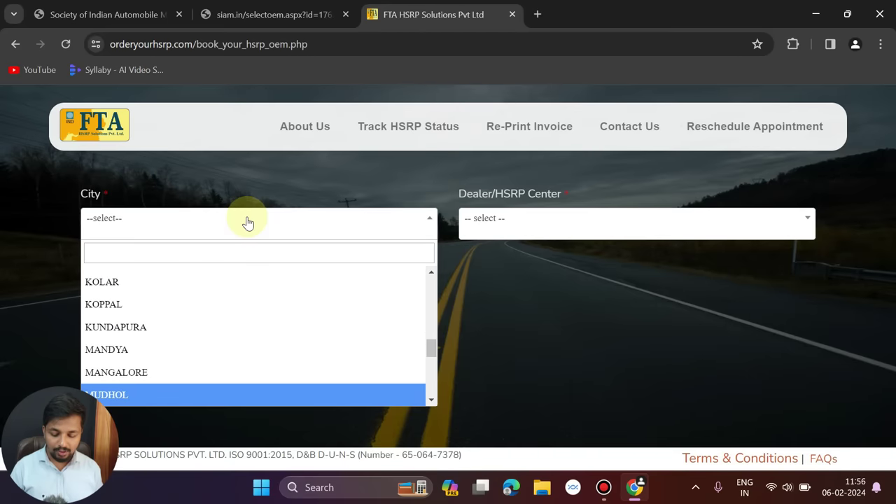
{"action": "key", "text": "Down"}
{"action": "key", "text": "Down"}
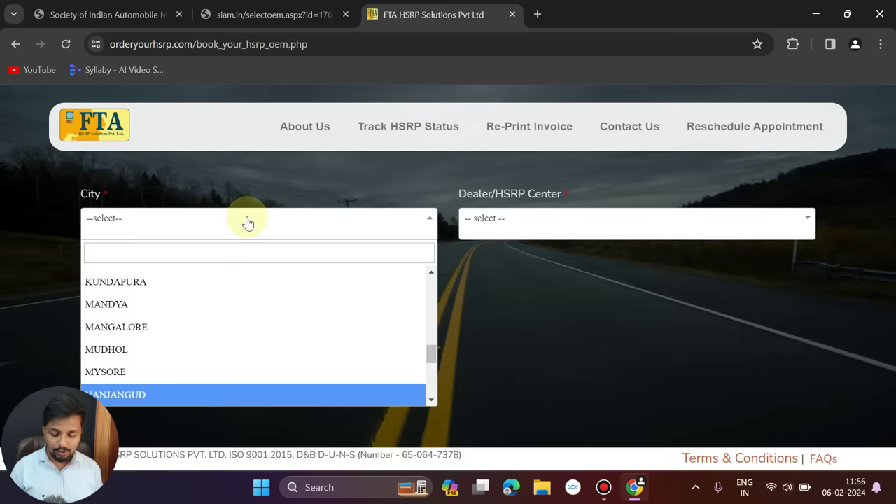
{"action": "key", "text": "Down"}
{"action": "key", "text": "Down"}
{"action": "key", "text": "Down"}
{"action": "key", "text": "Down"}
{"action": "key", "text": "Down"}
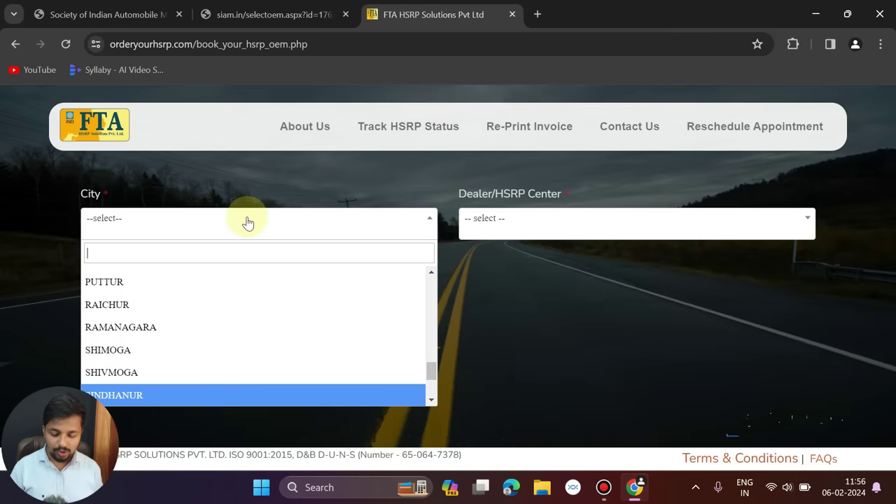
{"action": "key", "text": "Down"}
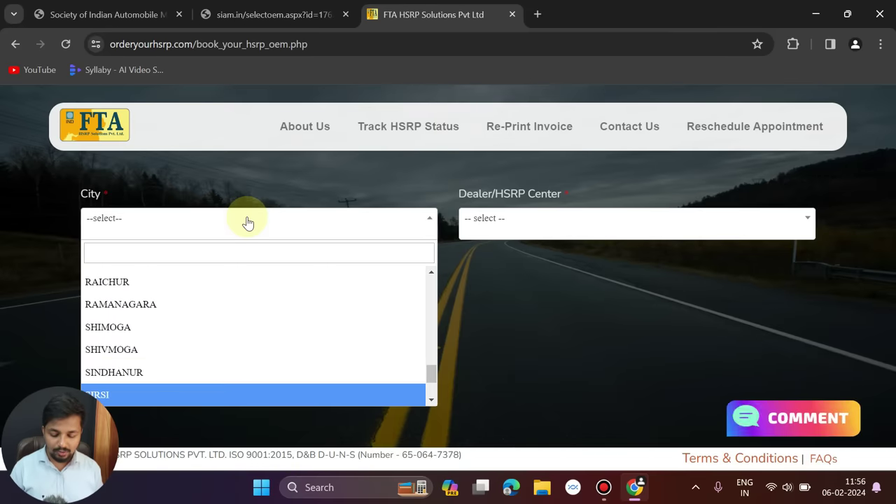
{"action": "key", "text": "Down"}
{"action": "key", "text": "Down"}
{"action": "key", "text": "Down"}
{"action": "key", "text": "Down"}
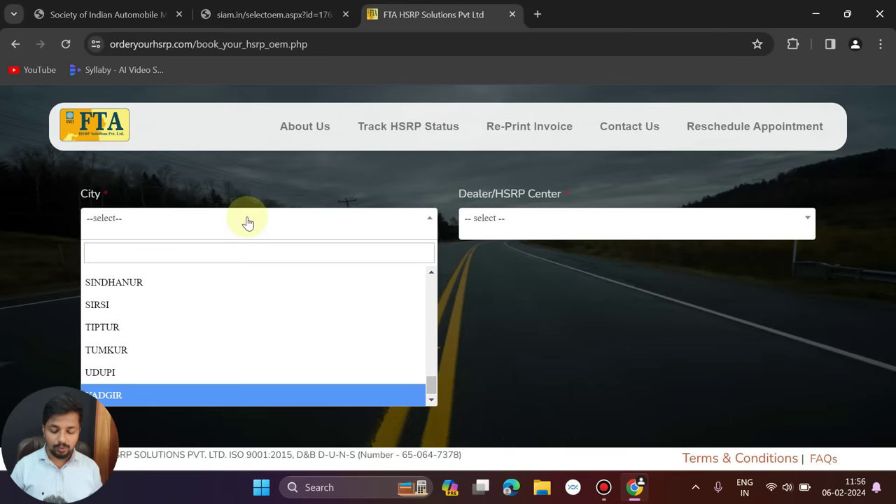
{"action": "key", "text": "Up"}
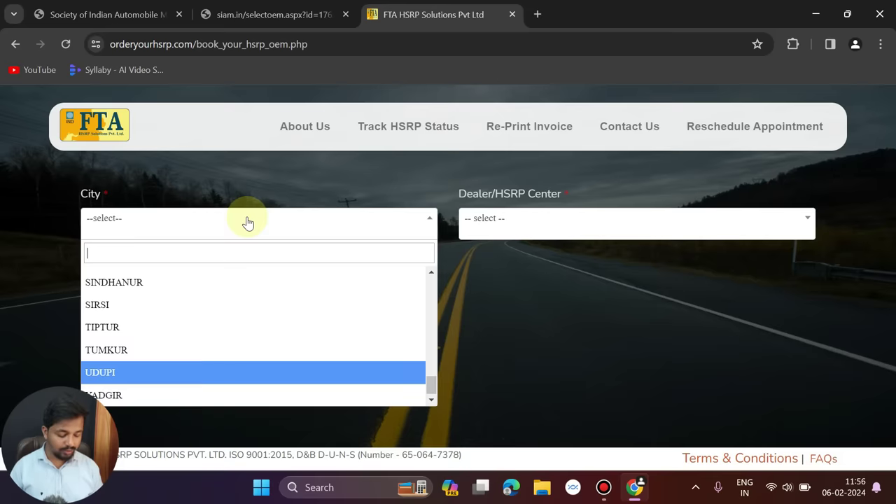
{"action": "key", "text": "Up"}
{"action": "key", "text": "Up"}
{"action": "key", "text": "Up"}
{"action": "key", "text": "Up"}
{"action": "key", "text": "Up"}
{"action": "key", "text": "Up"}
{"action": "key", "text": "Up"}
{"action": "key", "text": "Up"}
{"action": "key", "text": "Up"}
{"action": "key", "text": "Up"}
{"action": "key", "text": "Up"}
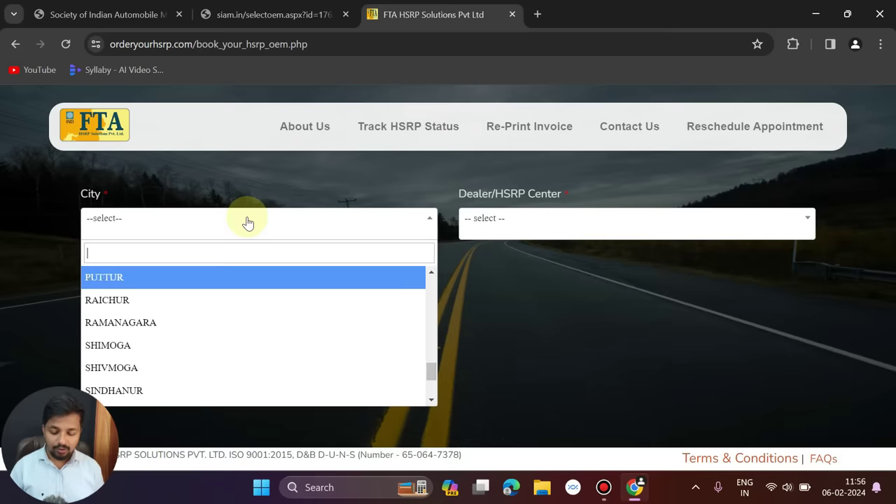
{"action": "key", "text": "Up"}
{"action": "key", "text": "Up"}
{"action": "key", "text": "Up"}
{"action": "key", "text": "Up"}
{"action": "key", "text": "Up"}
{"action": "key", "text": "Up"}
{"action": "key", "text": "Up"}
{"action": "key", "text": "Up"}
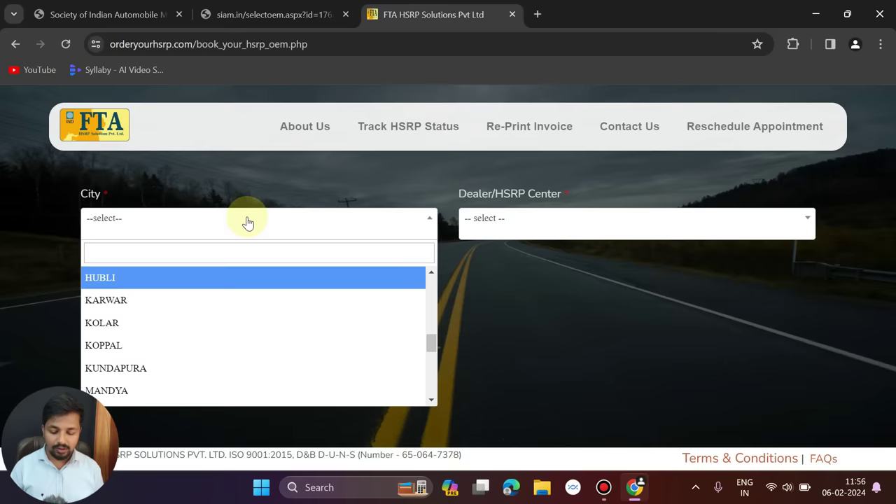
{"action": "key", "text": "Down"}
{"action": "key", "text": "Return"}
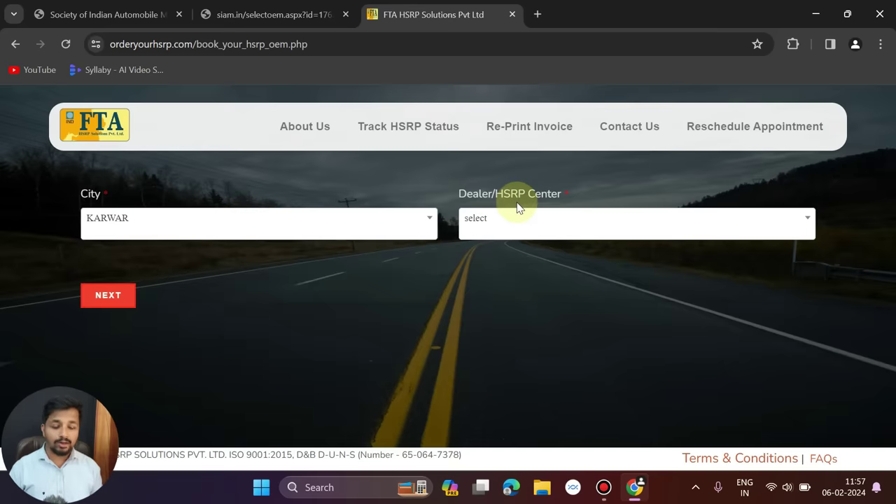
- Select KAMAT MOTORS PRIVATE LIMITED as the Dealer/HSRP center and continue to the date step
{"action": "left_click", "coordinate": [516, 223]}
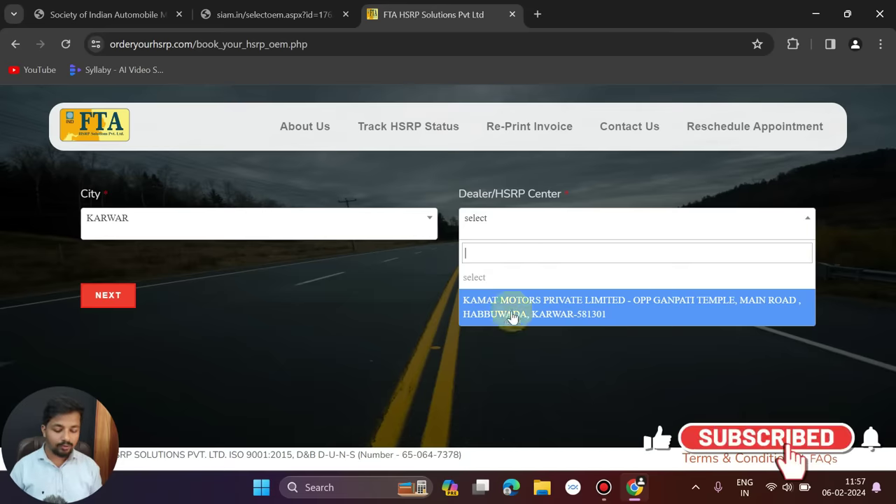
{"action": "left_click", "coordinate": [553, 313]}
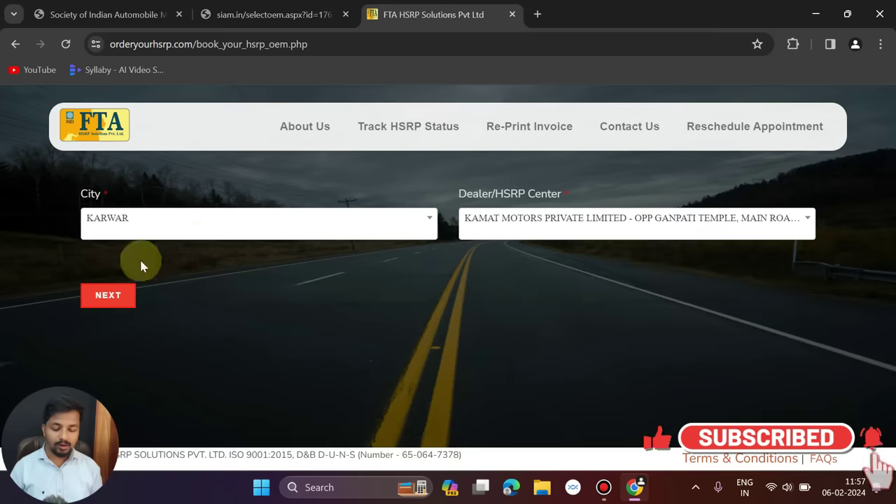
{"action": "left_click", "coordinate": [110, 297]}
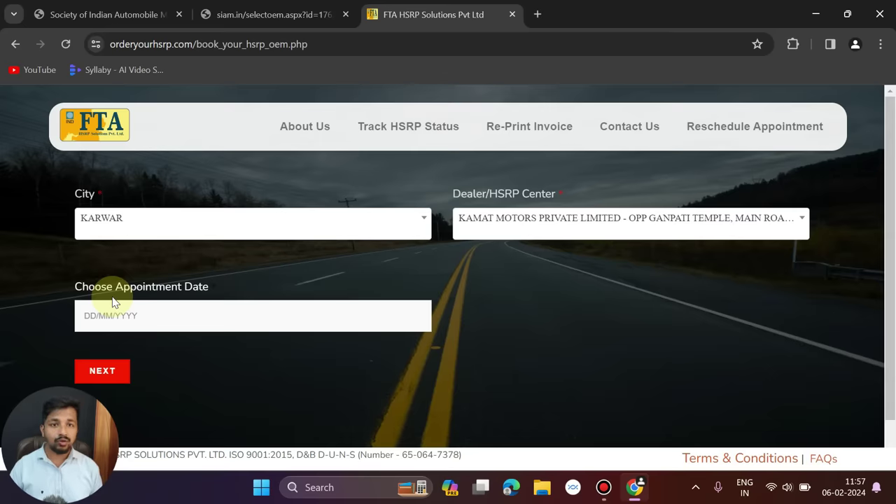
- Check the March and February 2024 calendar dates without choosing one, then reopen the City list
{"action": "left_click", "coordinate": [188, 315]}
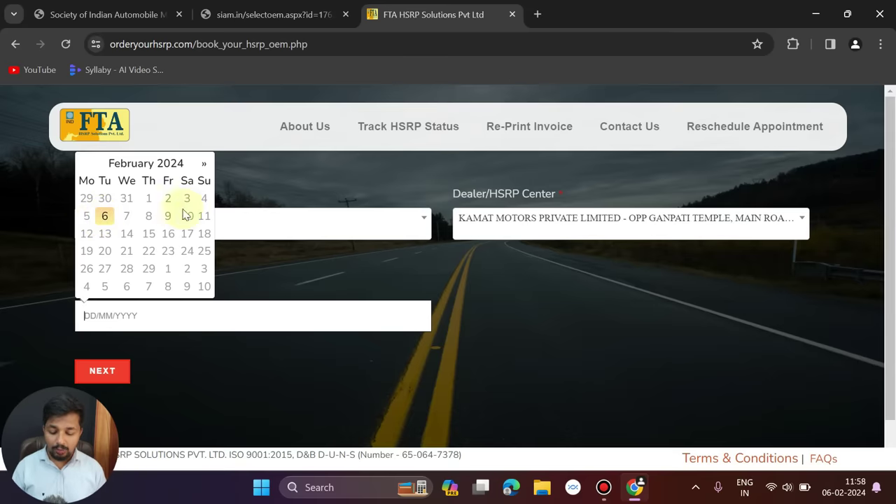
{"action": "left_click", "coordinate": [203, 165]}
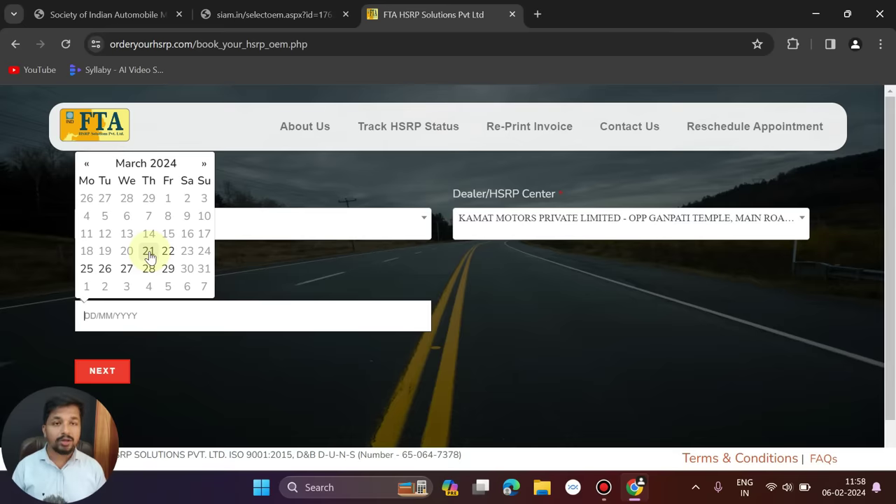
{"action": "left_click", "coordinate": [87, 164]}
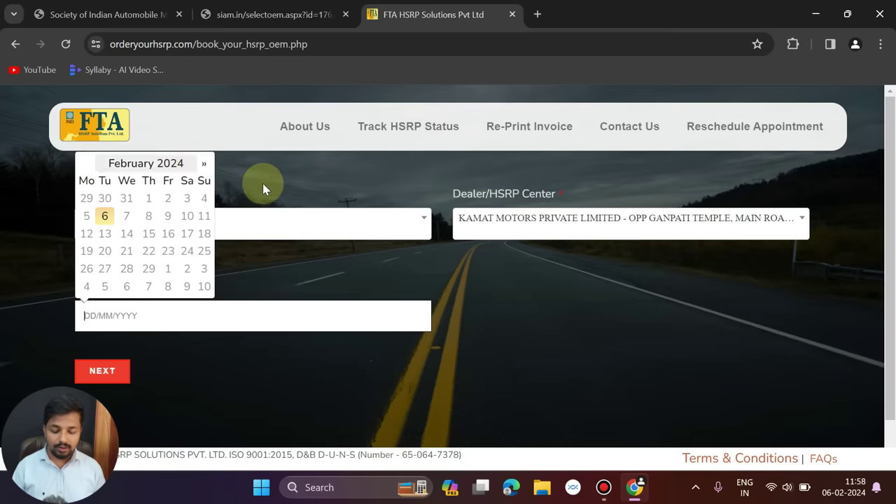
{"action": "left_click", "coordinate": [294, 194]}
{"action": "left_click", "coordinate": [224, 237]}
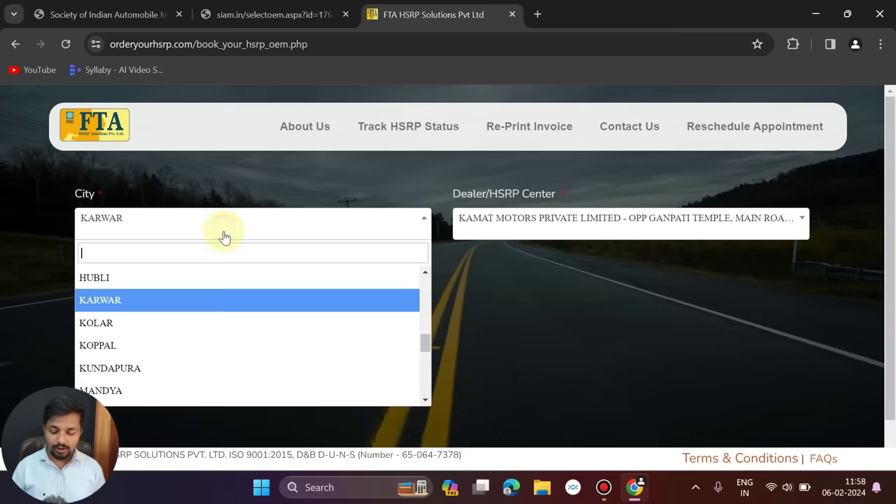
- Switch the city to SIRSI and choose HSRP FITMENT CENTER (SIRSI) as the dealer
{"action": "key", "text": "Down"}
{"action": "key", "text": "Down"}
{"action": "key", "text": "Down"}
{"action": "key", "text": "Down"}
{"action": "key", "text": "Down"}
{"action": "key", "text": "Down"}
{"action": "key", "text": "Down"}
{"action": "key", "text": "Down"}
{"action": "key", "text": "Down"}
{"action": "key", "text": "Down"}
{"action": "key", "text": "Down"}
{"action": "key", "text": "Down"}
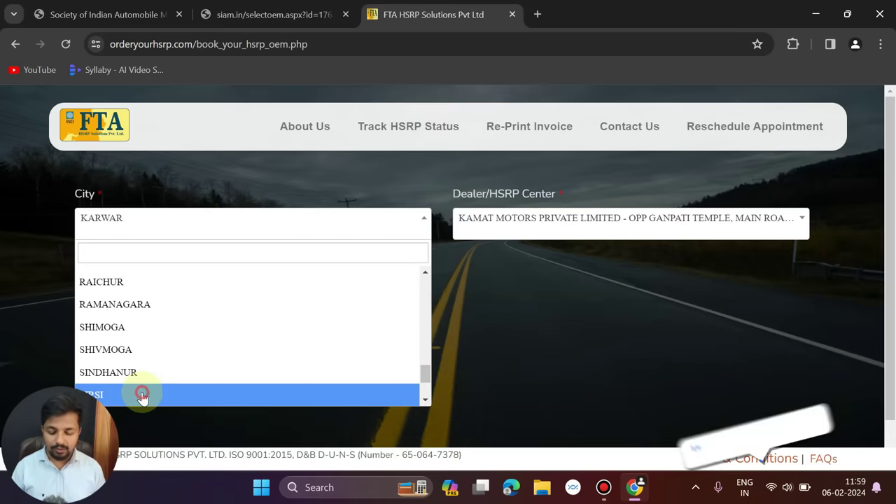
{"action": "left_click", "coordinate": [144, 396]}
{"action": "left_click", "coordinate": [548, 223]}
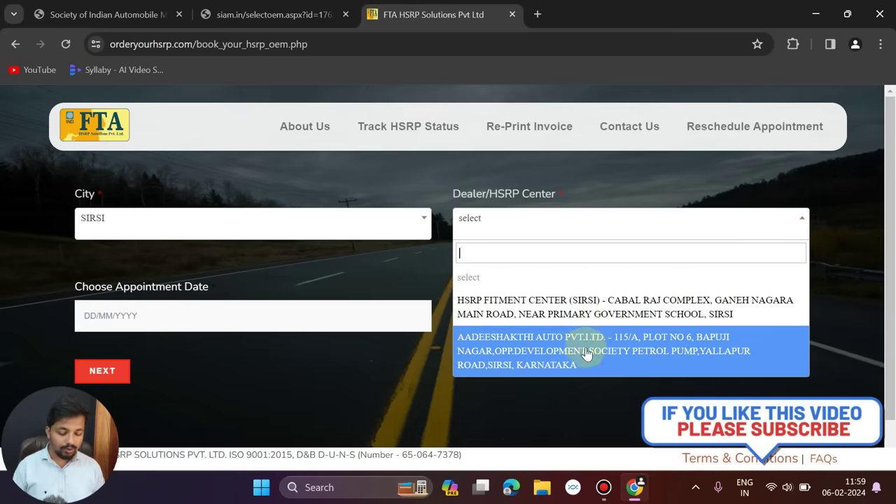
{"action": "left_click", "coordinate": [569, 310]}
{"action": "left_click", "coordinate": [165, 323]}
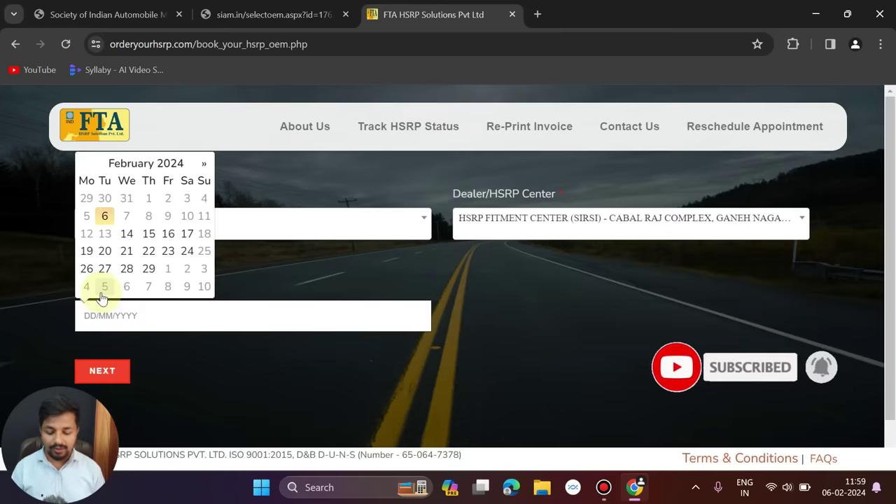
- Set the appointment date to 14 February 2024 and close the calendar
{"action": "left_click", "coordinate": [127, 234]}
{"action": "left_click", "coordinate": [220, 317]}
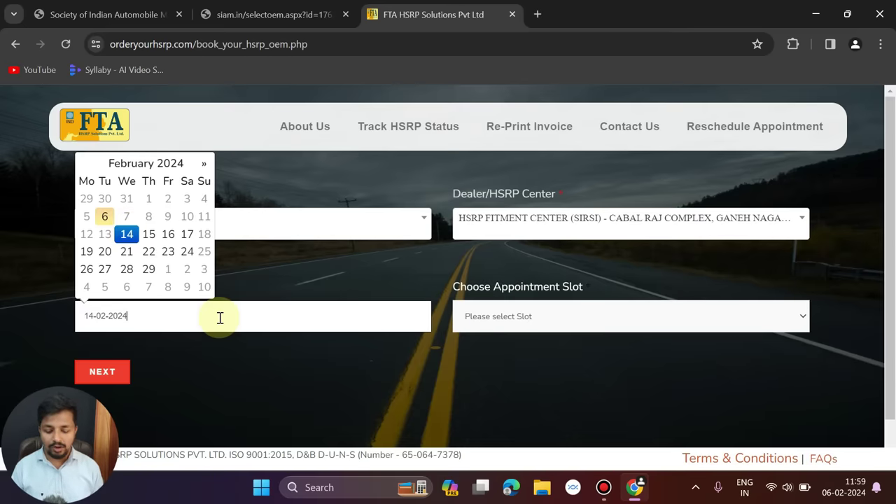
{"action": "left_click", "coordinate": [127, 234]}
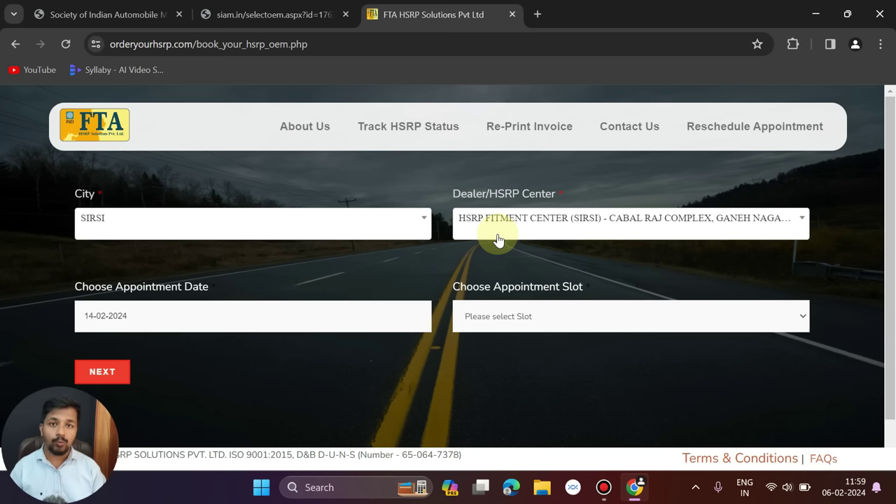
- Book the 04:30 PM-05:30 PM appointment slot and continue to the vehicle details page
{"action": "left_click", "coordinate": [540, 217]}
{"action": "left_click", "coordinate": [525, 238]}
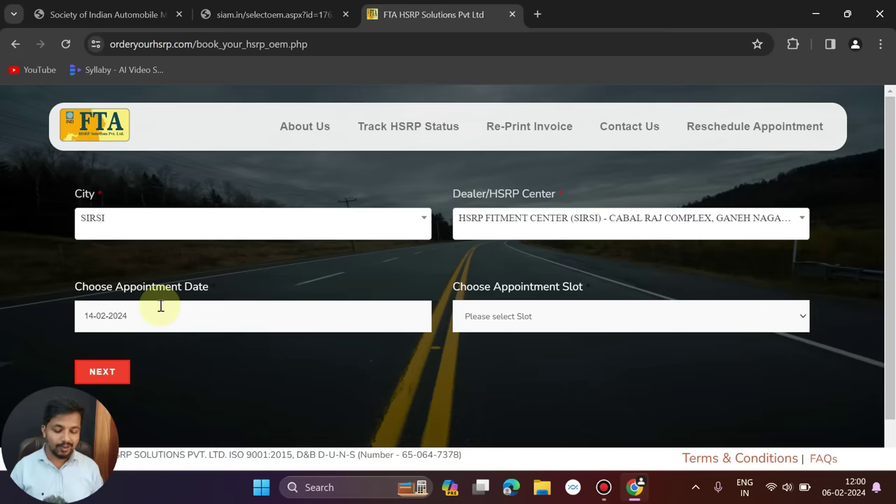
{"action": "left_click", "coordinate": [504, 318]}
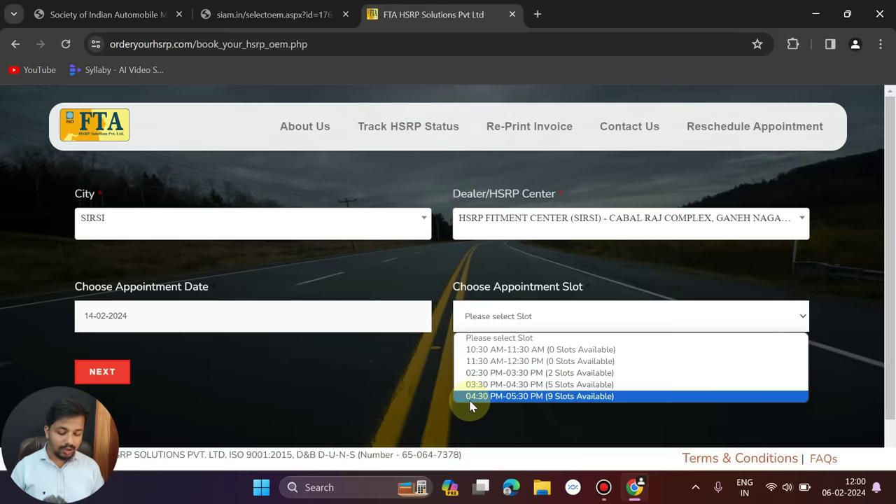
{"action": "left_click", "coordinate": [579, 396]}
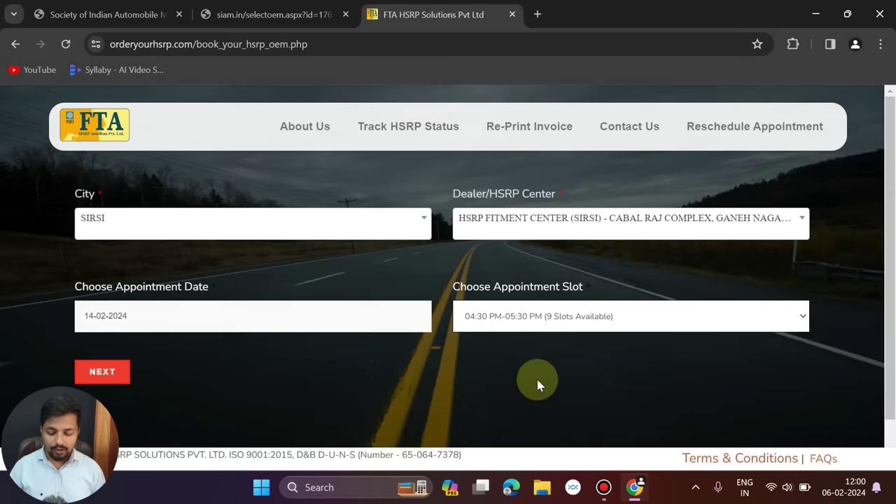
{"action": "left_click", "coordinate": [103, 373]}
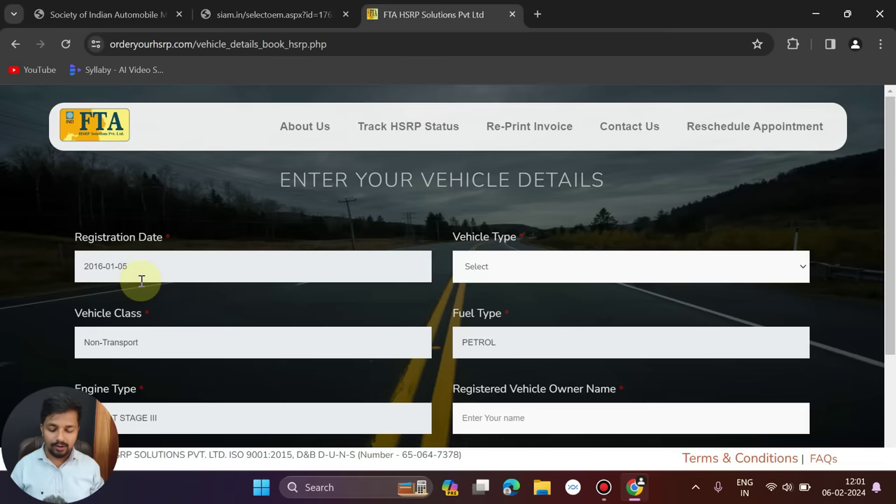
- Set the vehicle type to Scooter and review the prefilled class, fuel and engine type values
{"action": "left_click", "coordinate": [564, 267]}
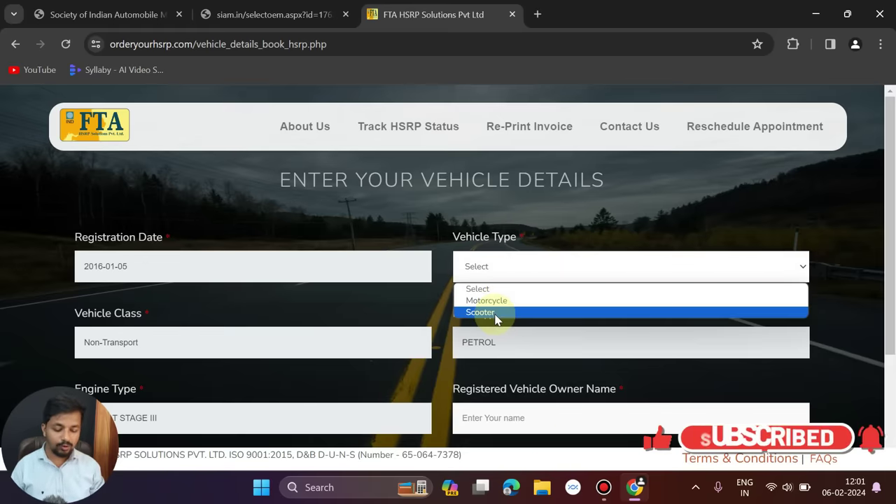
{"action": "left_click", "coordinate": [499, 313]}
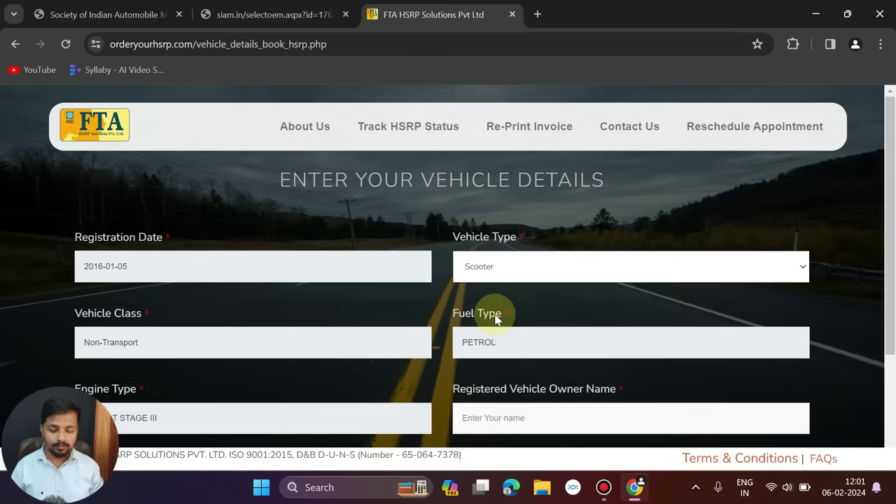
{"action": "left_click", "coordinate": [145, 343]}
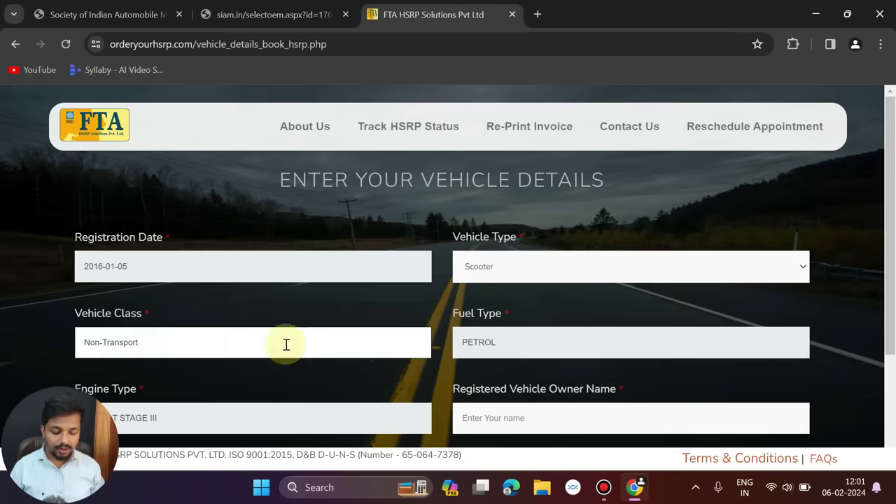
{"action": "left_click", "coordinate": [510, 341]}
{"action": "left_click_drag", "start_coordinate": [888, 239], "coordinate": [883, 320]}
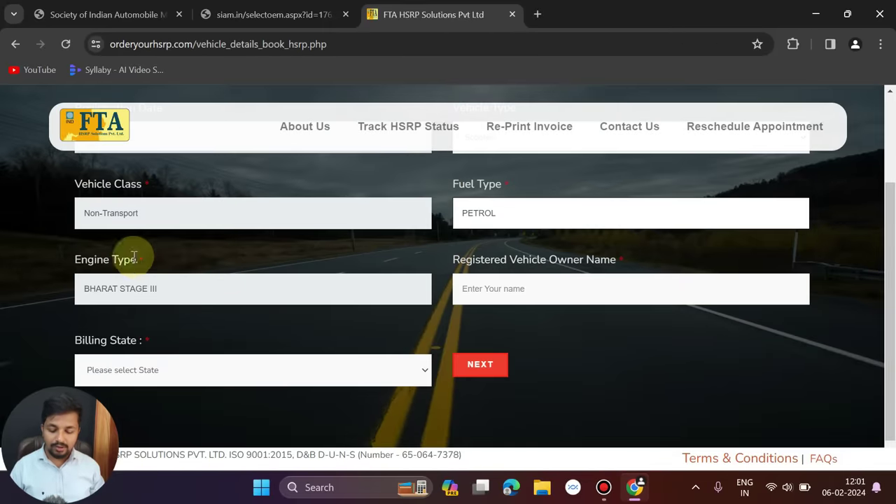
{"action": "left_click", "coordinate": [168, 287]}
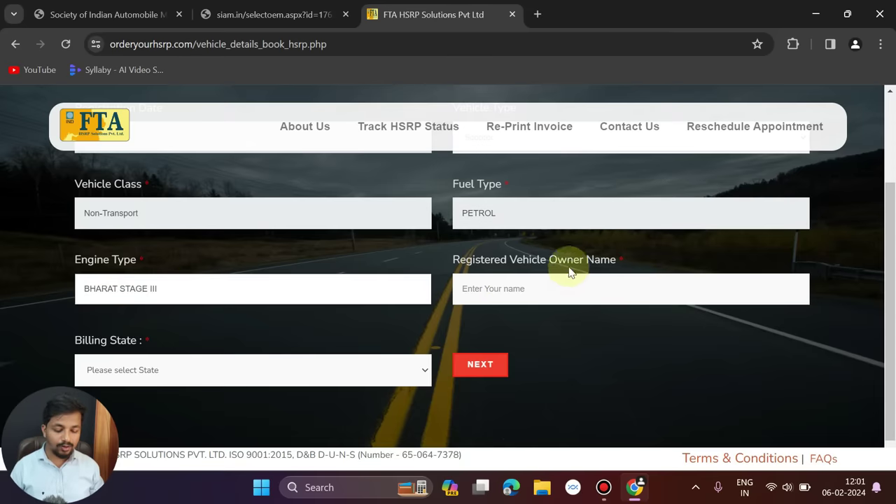
- Enter the registered owner's name, set billing state KARNATAKA, and submit the vehicle details
{"action": "left_click", "coordinate": [522, 297]}
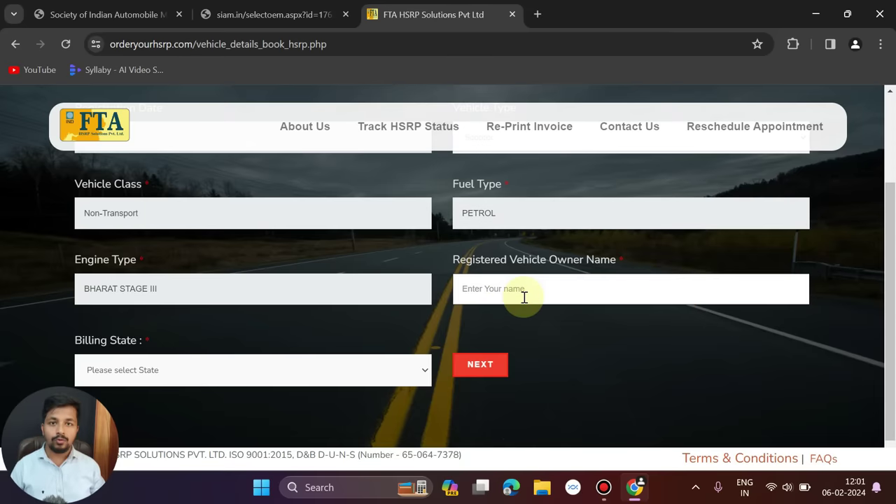
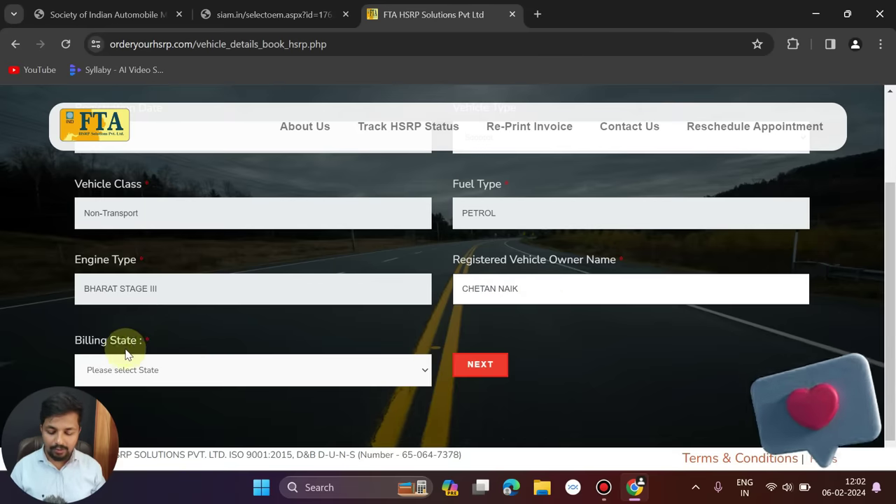
{"action": "left_click", "coordinate": [218, 375]}
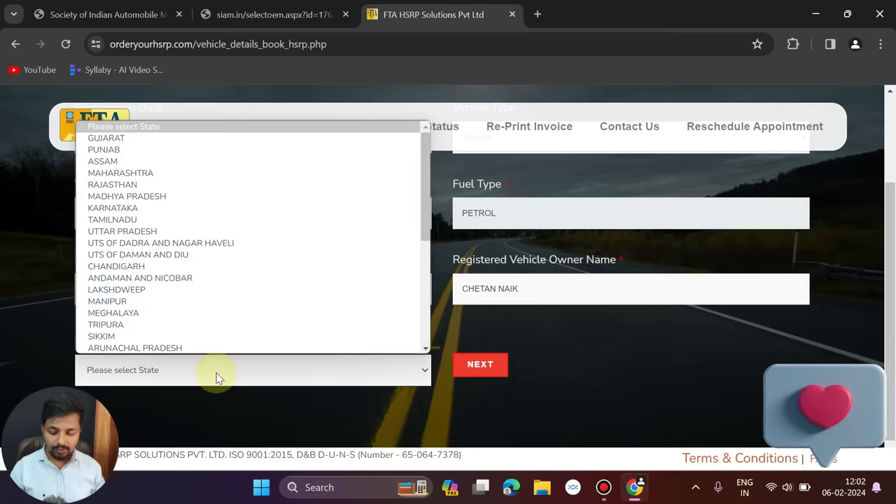
{"action": "left_click", "coordinate": [142, 208]}
{"action": "left_click", "coordinate": [479, 369]}
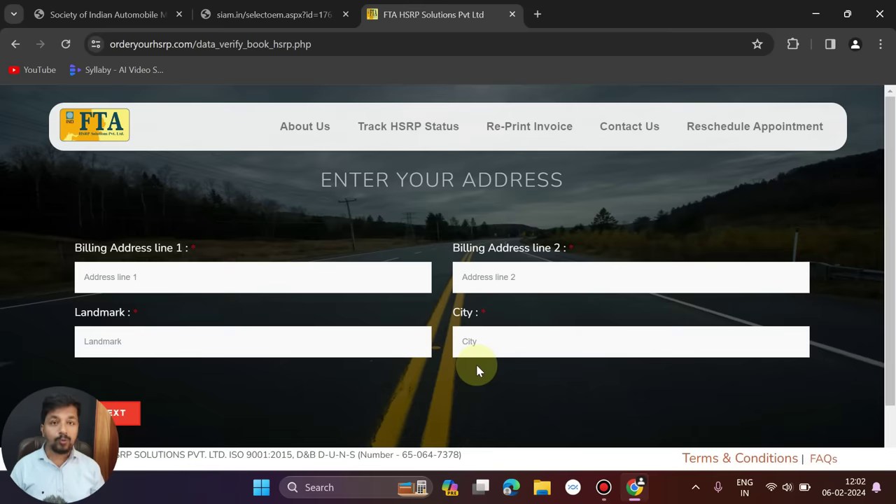
- Fill in the billing address line and the mobile number, then request a one-time code
{"action": "left_click", "coordinate": [238, 277]}
{"action": "type", "text": "ATt"}
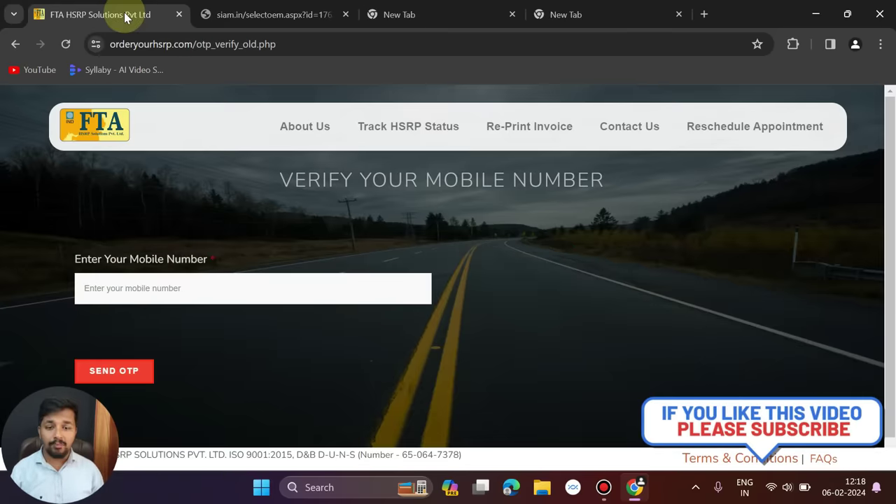
{"action": "left_click", "coordinate": [201, 295]}
{"action": "key", "text": "ctrl+v"}
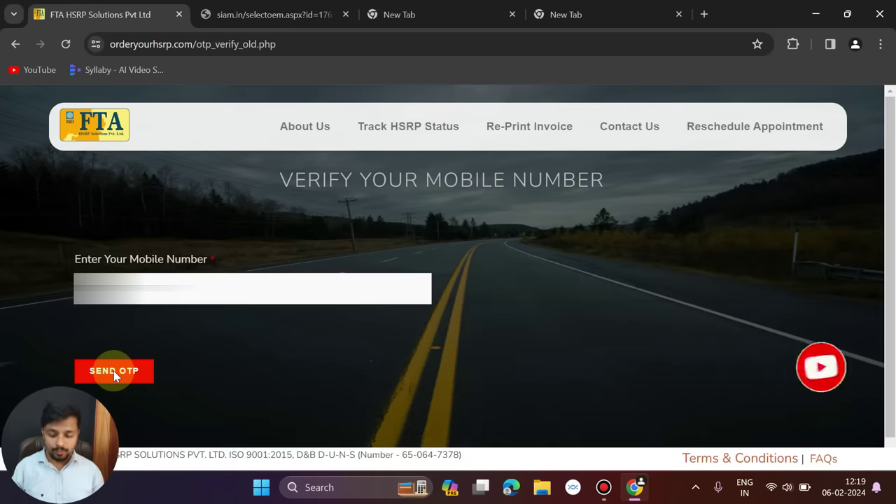
{"action": "left_click", "coordinate": [114, 370]}
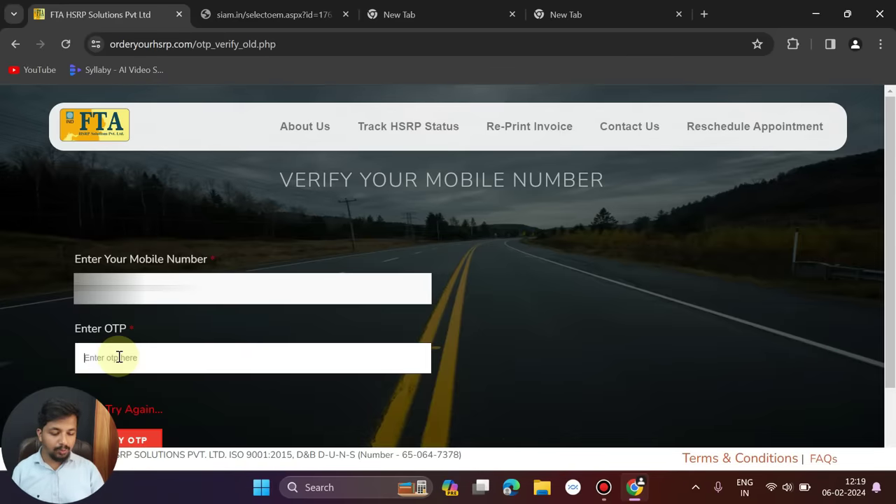
- Enter the received one-time code and verify it to reach the HSRP fee payment page
{"action": "left_click", "coordinate": [120, 358]}
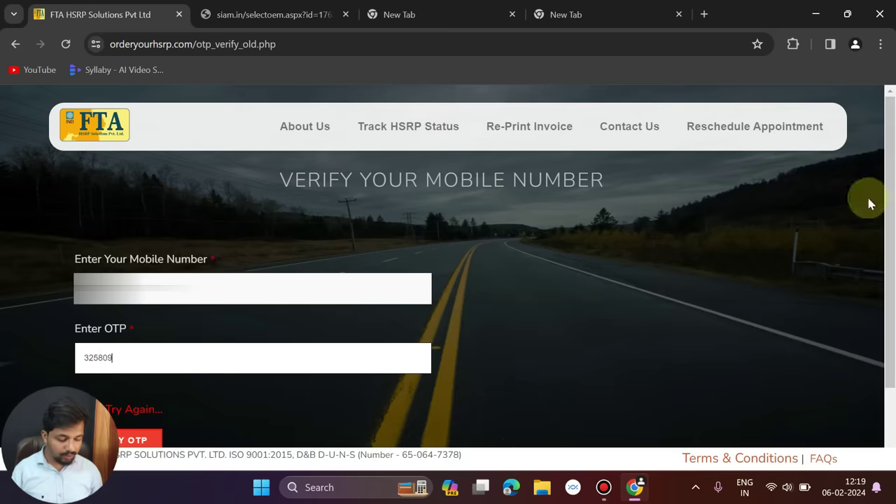
{"action": "scroll", "coordinate": [794, 232], "scroll_direction": "down", "scroll_amount": 1}
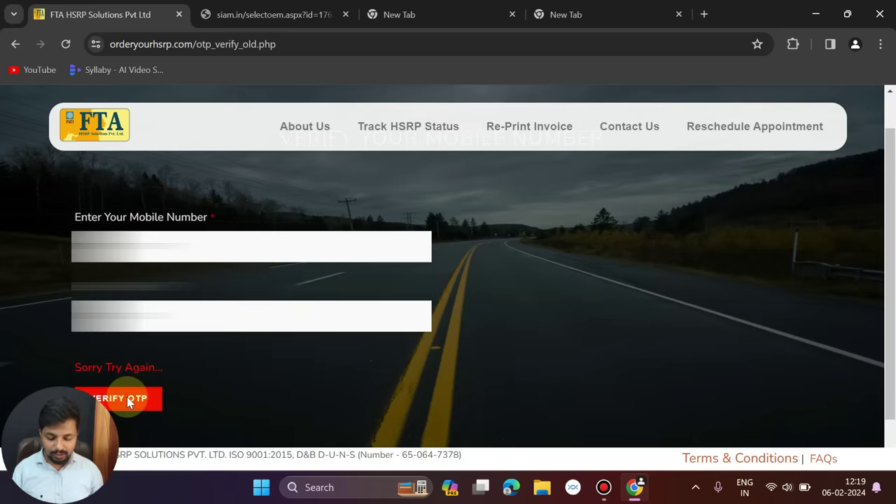
{"action": "left_click", "coordinate": [128, 401]}
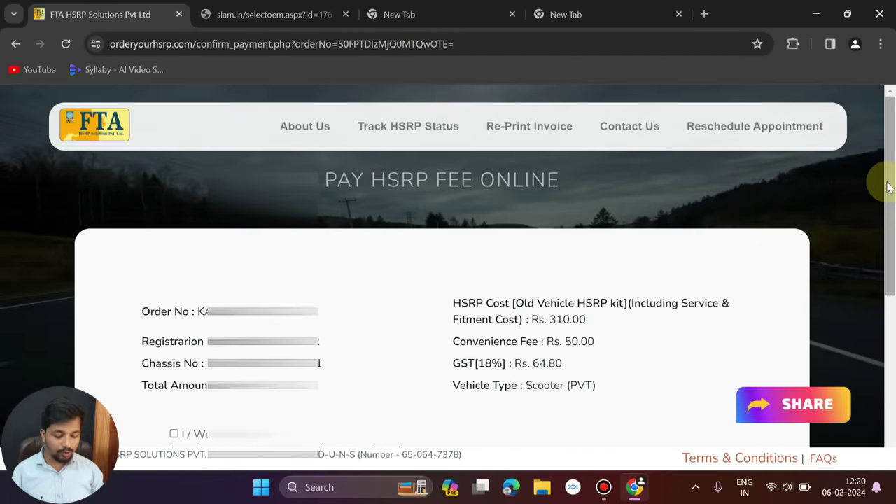
- Tick the I / We owner declaration and pay the Rs. 424.80 HSRP fee
{"action": "left_click_drag", "start_coordinate": [891, 185], "coordinate": [893, 226]}
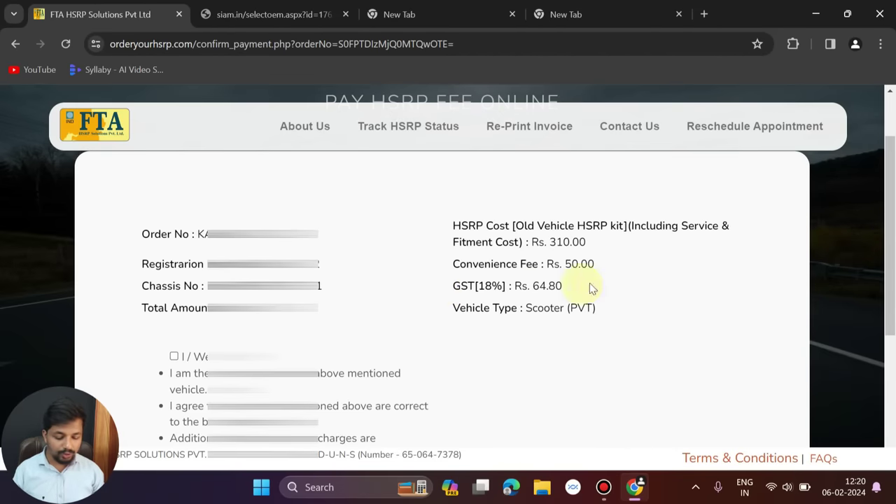
{"action": "left_click_drag", "start_coordinate": [890, 240], "coordinate": [890, 260]}
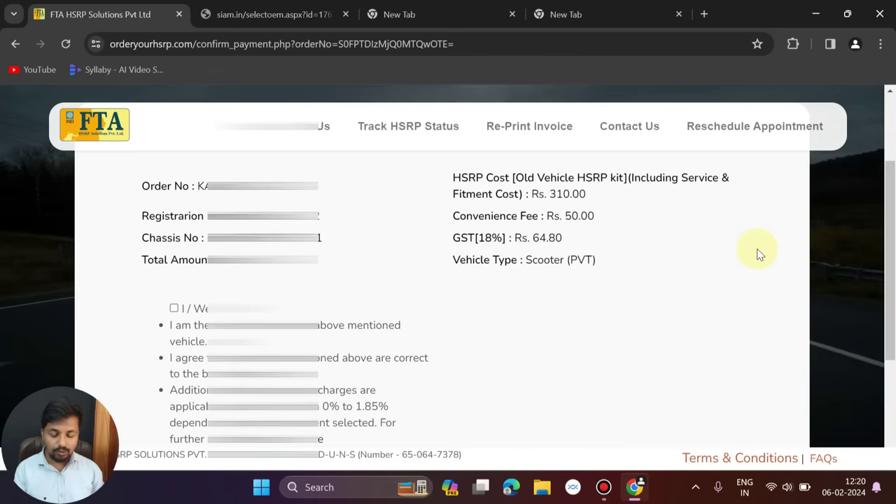
{"action": "left_click", "coordinate": [889, 242]}
{"action": "left_click_drag", "start_coordinate": [889, 242], "coordinate": [884, 300]}
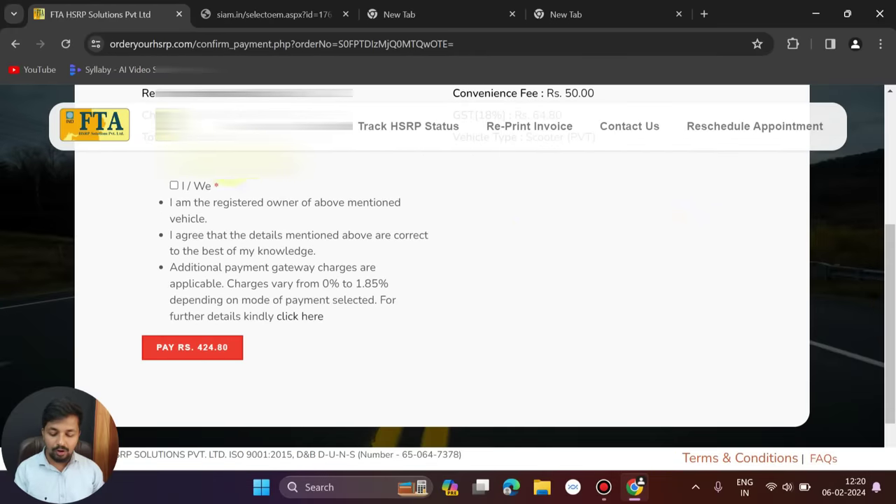
{"action": "left_click", "coordinate": [175, 186]}
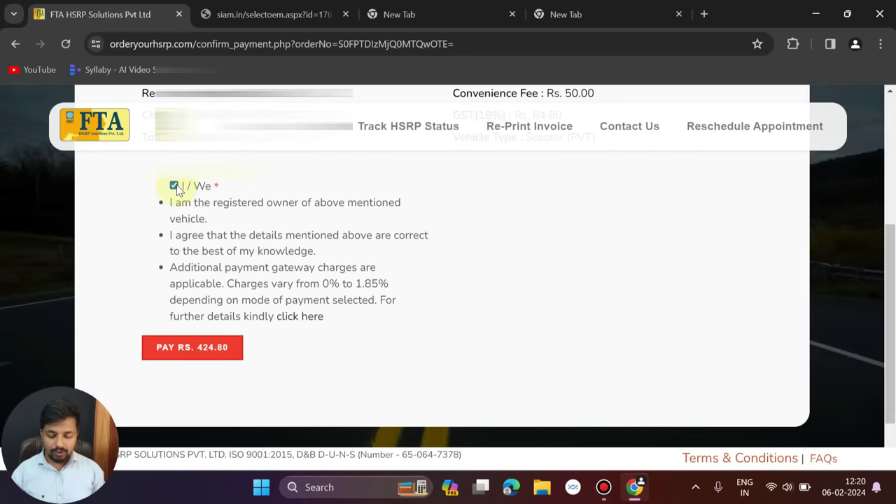
{"action": "left_click", "coordinate": [209, 358]}
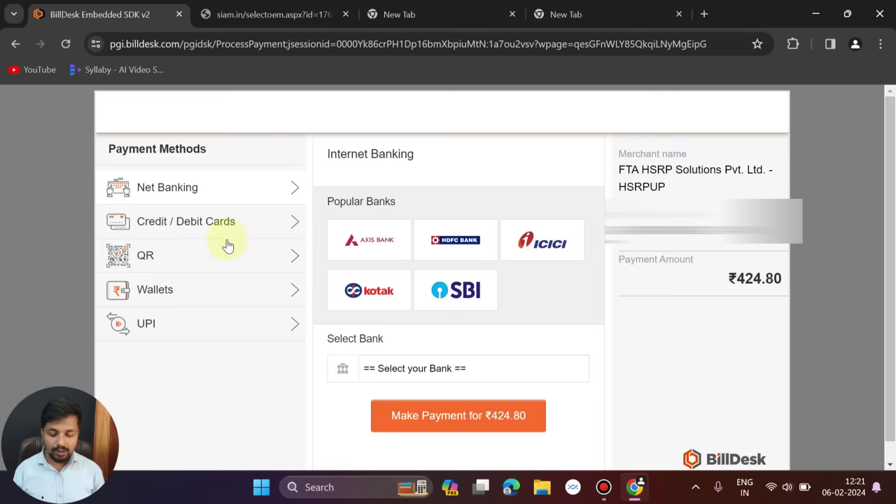
- Pay the ₹424.80 in BillDesk by QR code, choosing BHIM UPI and generating the code
{"action": "left_click", "coordinate": [209, 269]}
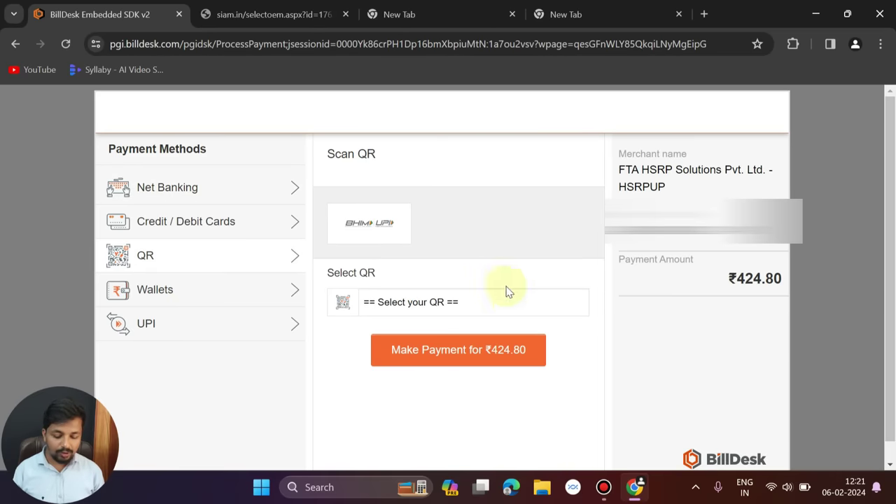
{"action": "left_click", "coordinate": [462, 301]}
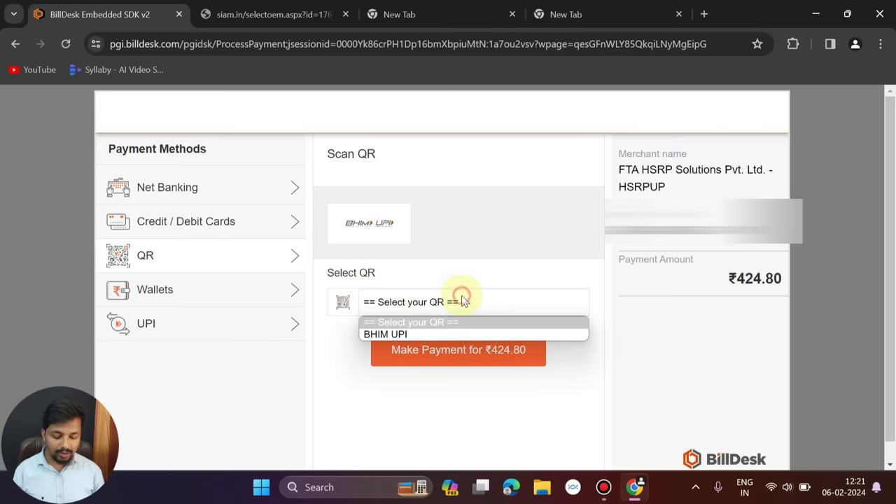
{"action": "left_click", "coordinate": [389, 335]}
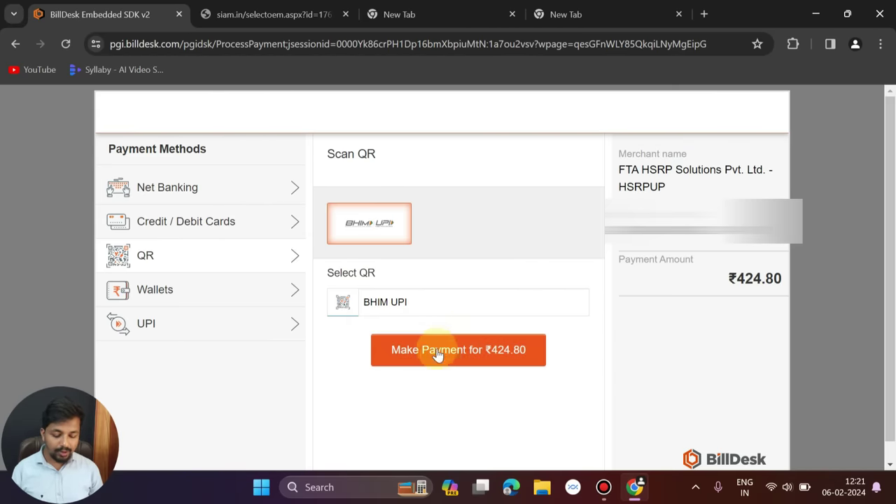
{"action": "left_click", "coordinate": [515, 359]}
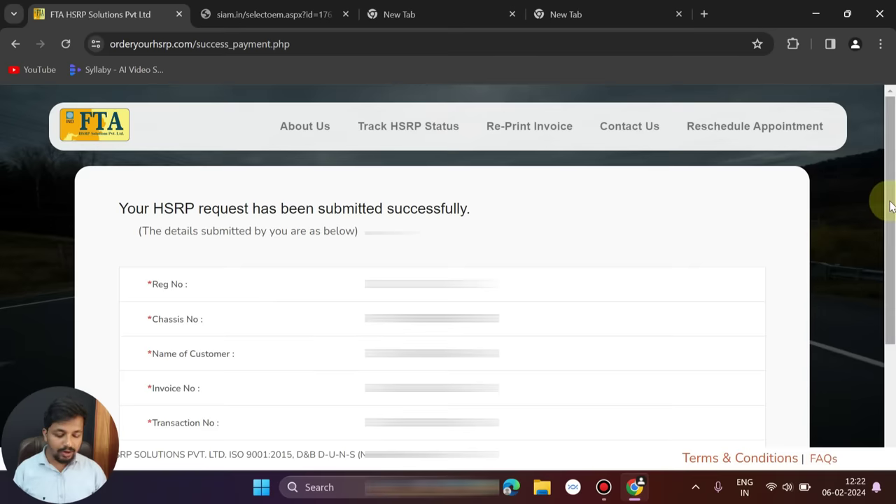
- Open the printable HSRP invoice via PRINT HERE on the success page
{"action": "scroll", "coordinate": [891, 260], "scroll_direction": "down", "scroll_amount": 3}
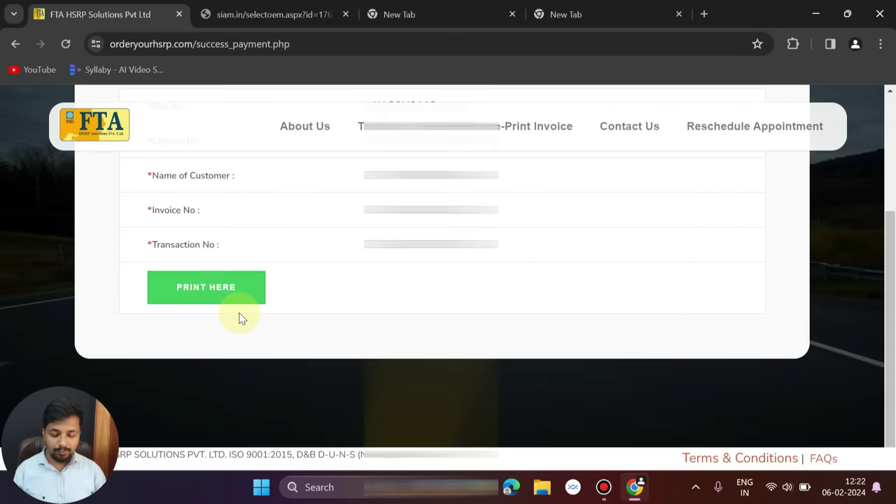
{"action": "left_click", "coordinate": [213, 290]}
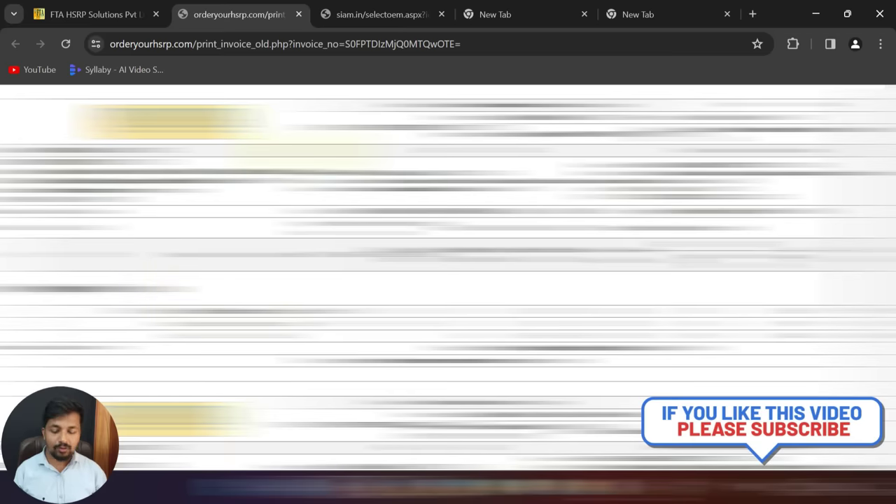
- Print the invoice with destination Save as PDF and save it, opening the Save As window
{"action": "left_click", "coordinate": [881, 45]}
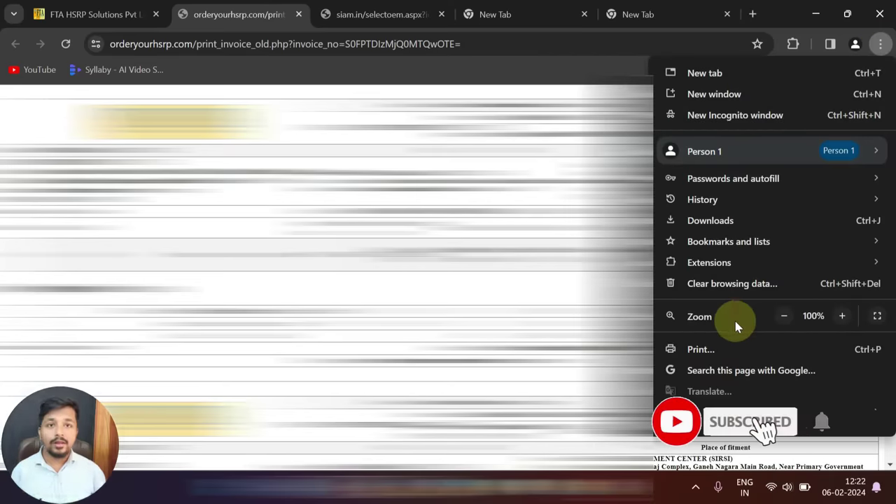
{"action": "left_click", "coordinate": [700, 350]}
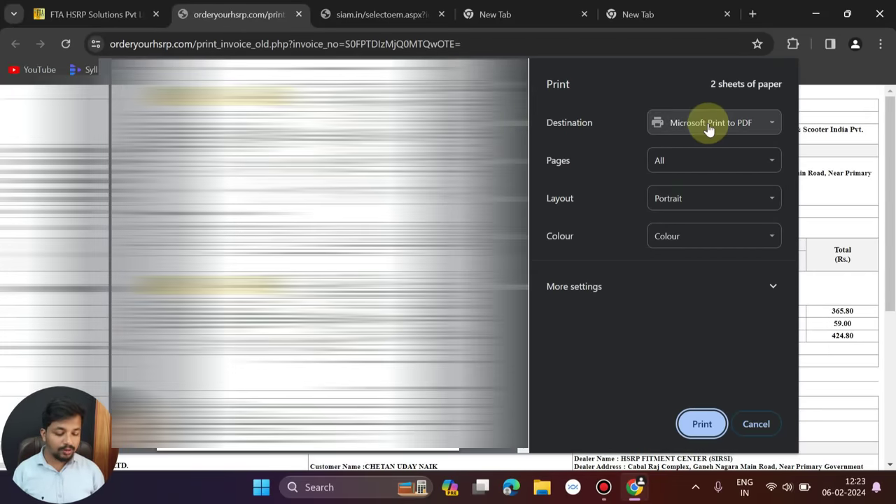
{"action": "left_click", "coordinate": [755, 131]}
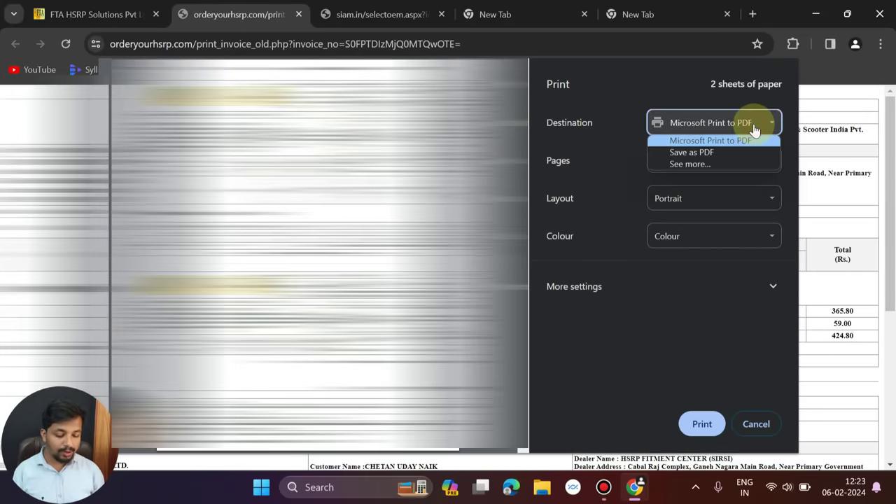
{"action": "left_click", "coordinate": [704, 153]}
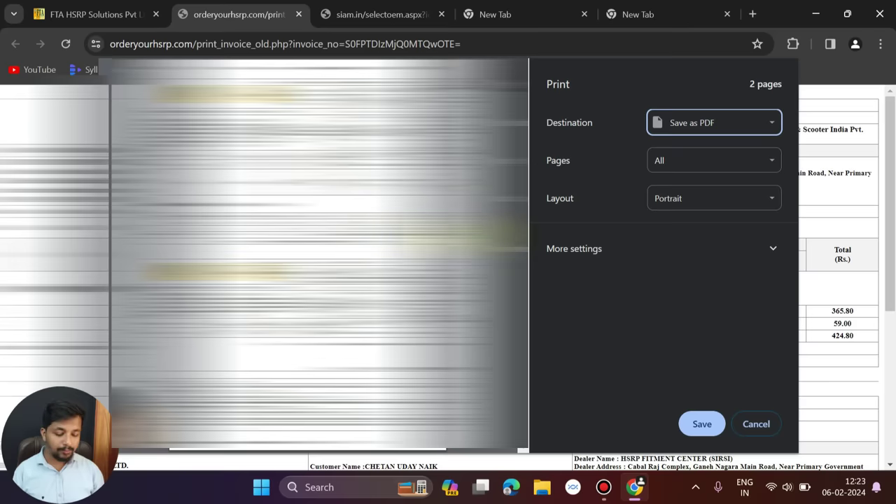
{"action": "left_click", "coordinate": [702, 425]}
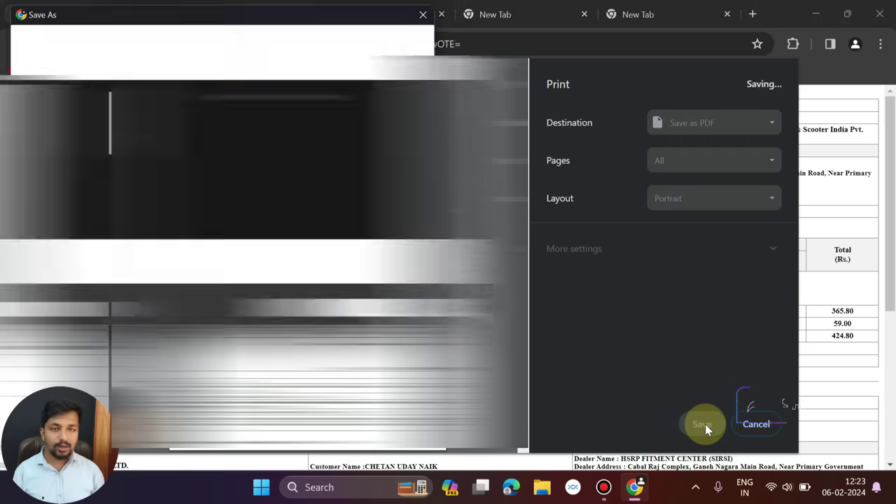